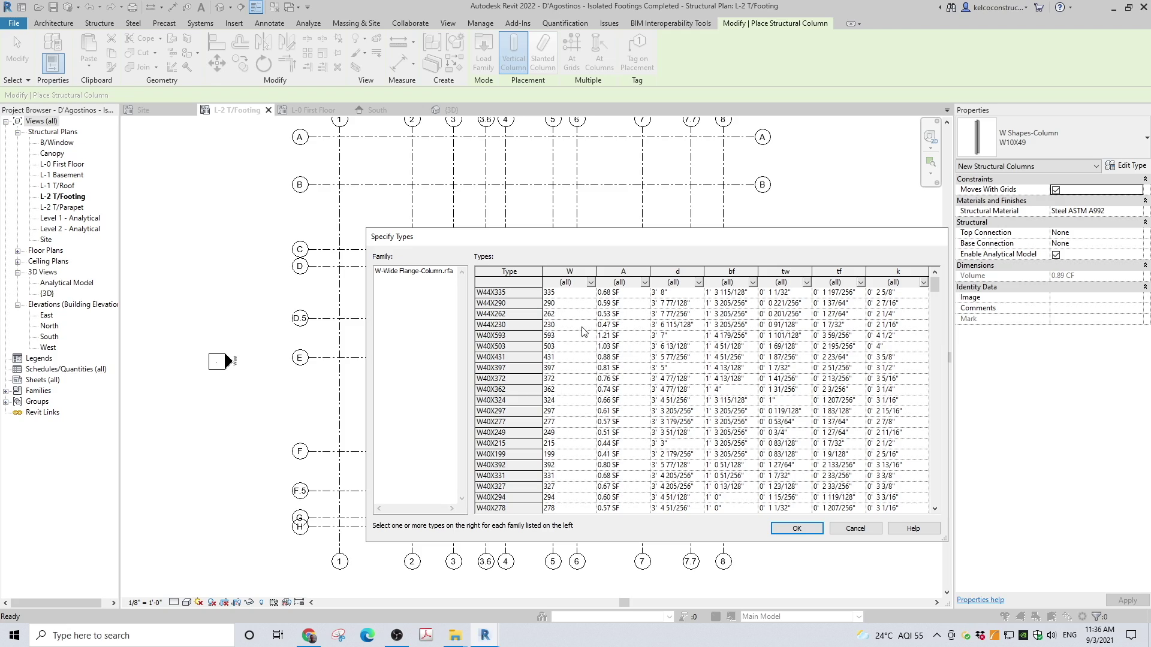
- Load the W10X33 type from the W-Wide Flange-Column family
left_click_drag(932, 283, 945, 494)
scroll(507, 345, "up", 1)
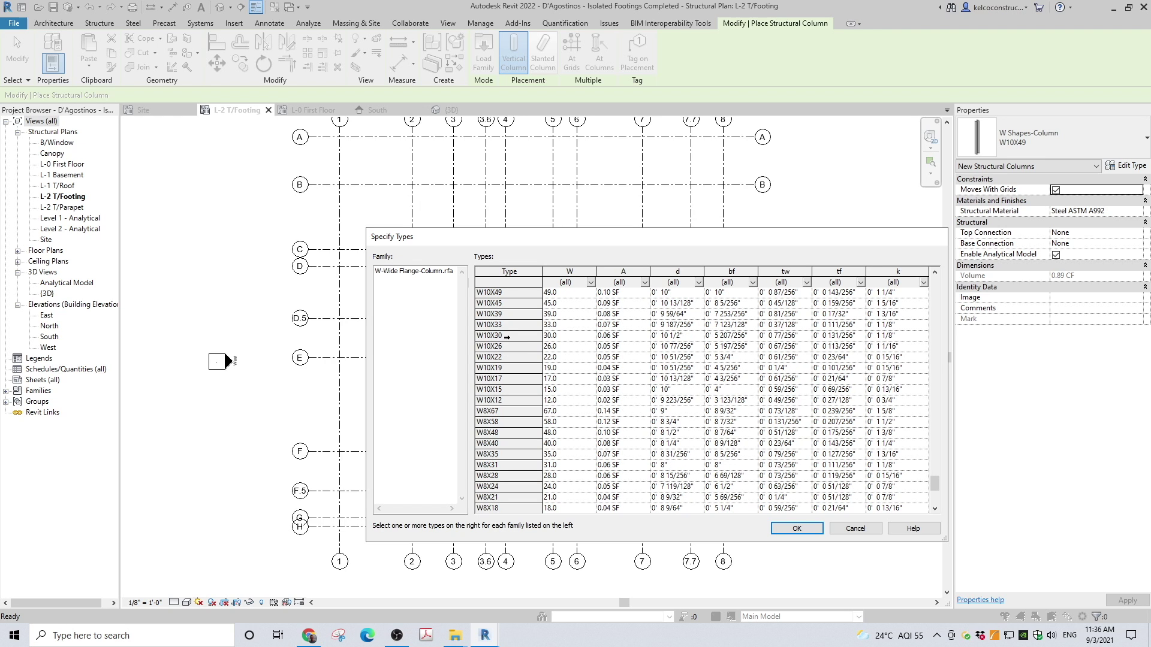
left_click(499, 325)
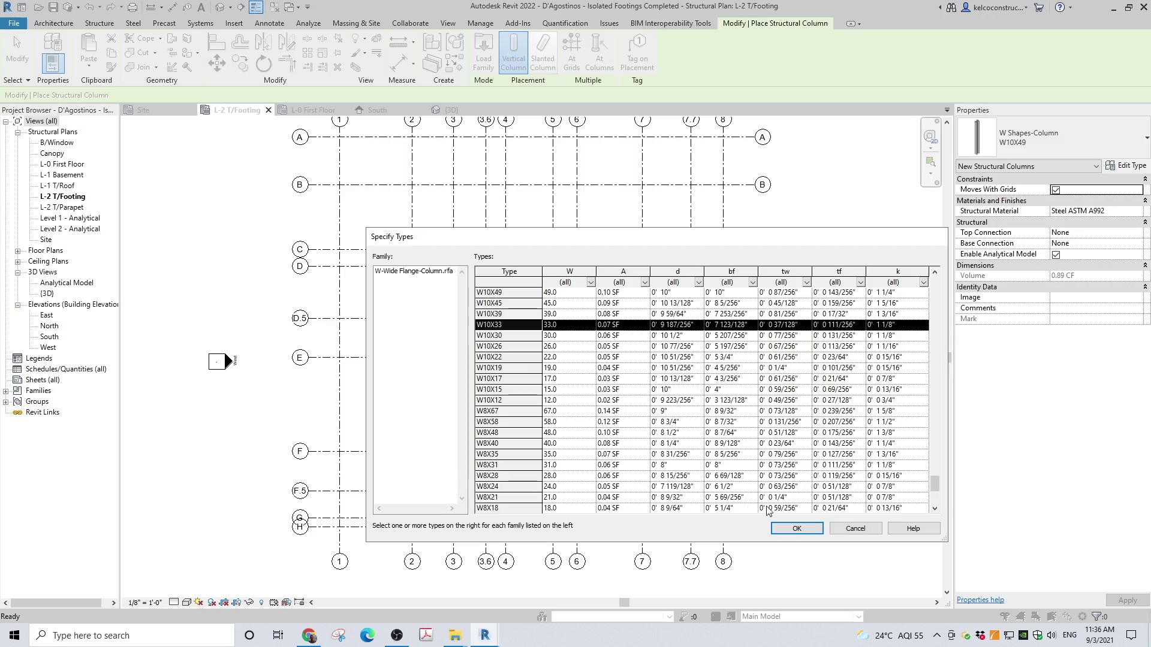
left_click(803, 529)
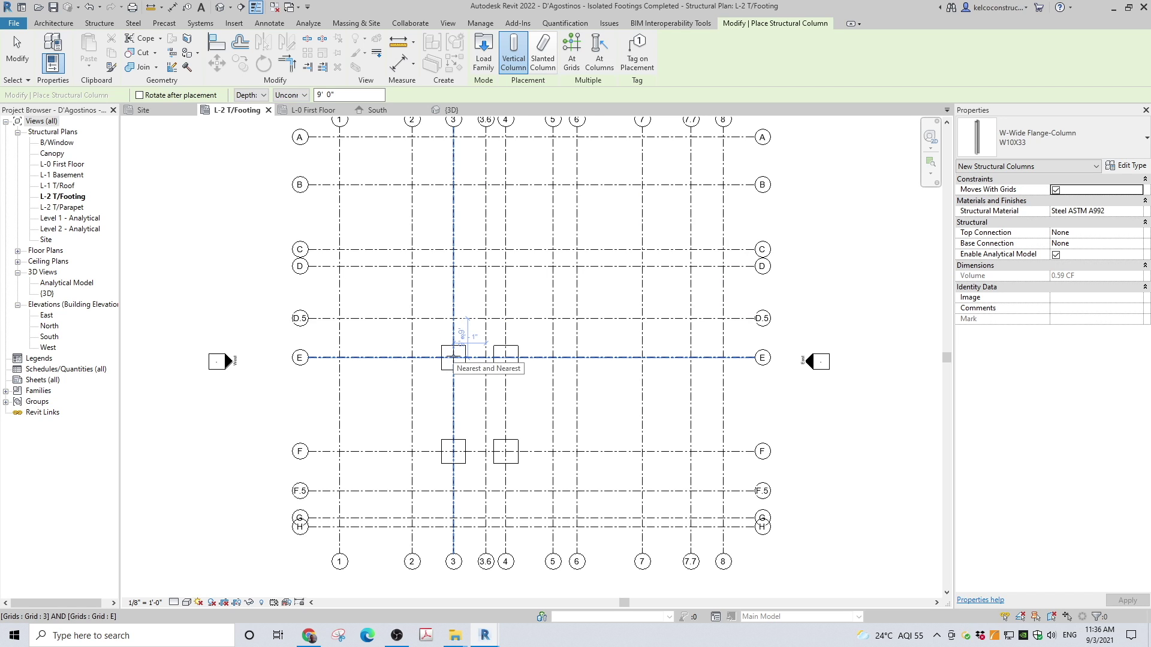
- Place a W10X33 structural column at the intersection of grids 3 and E in the L-2 T/Footing plan
left_click(453, 358)
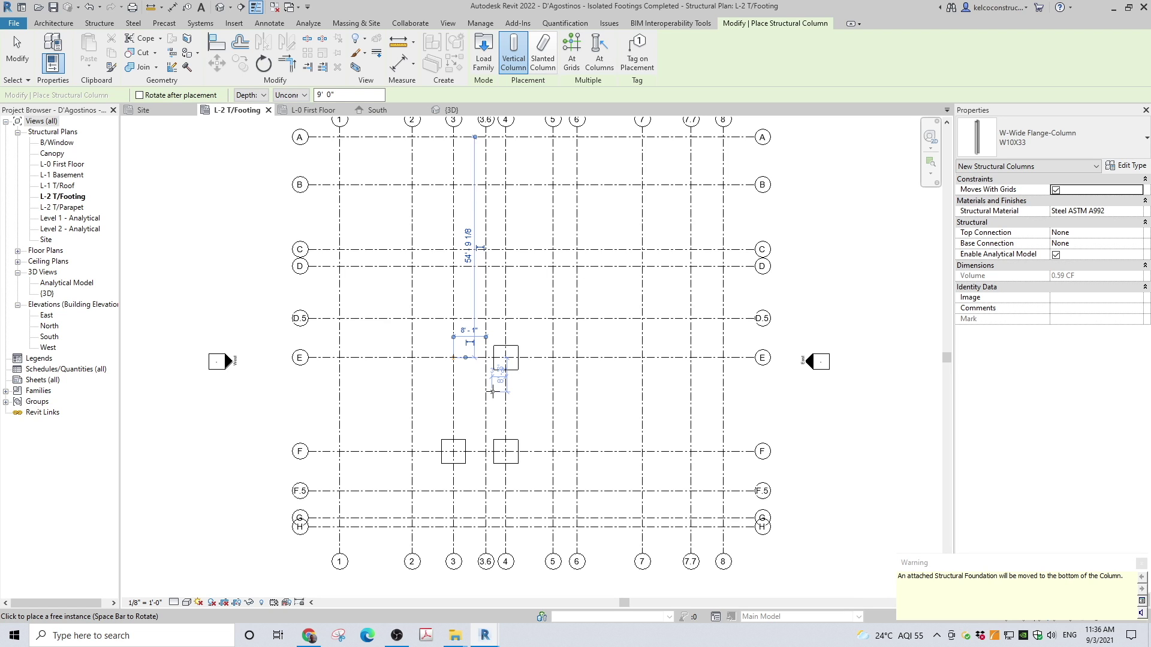
key("Escape")
key("Escape")
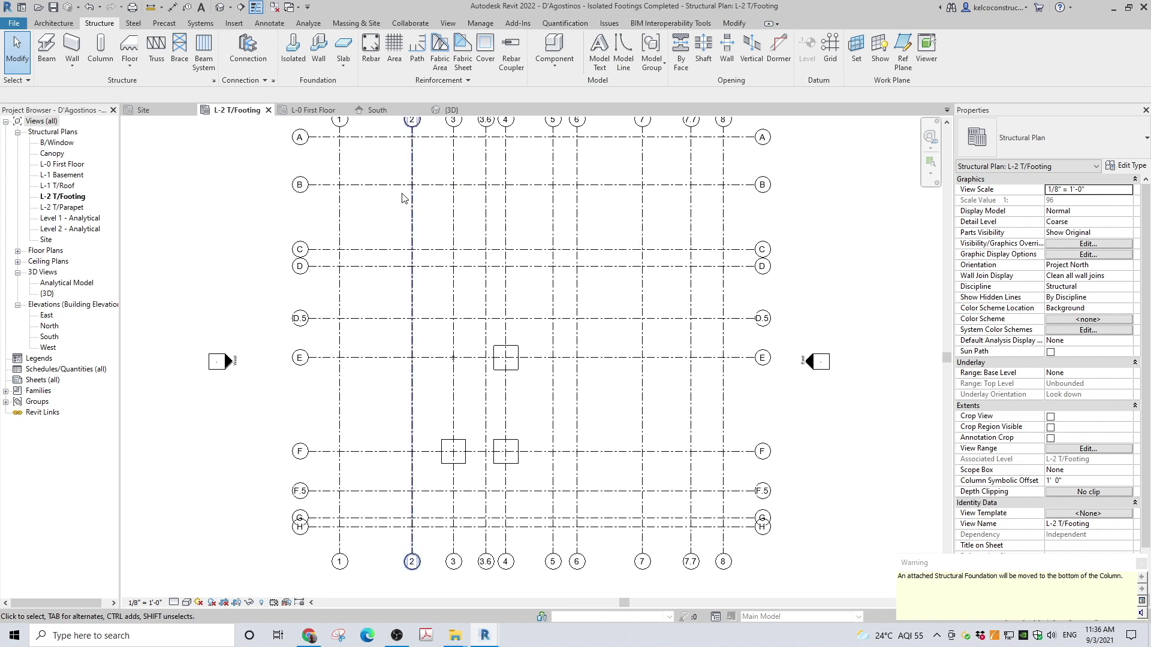
- Show the 3D view from the front and select the new column on grid 3
left_click(452, 109)
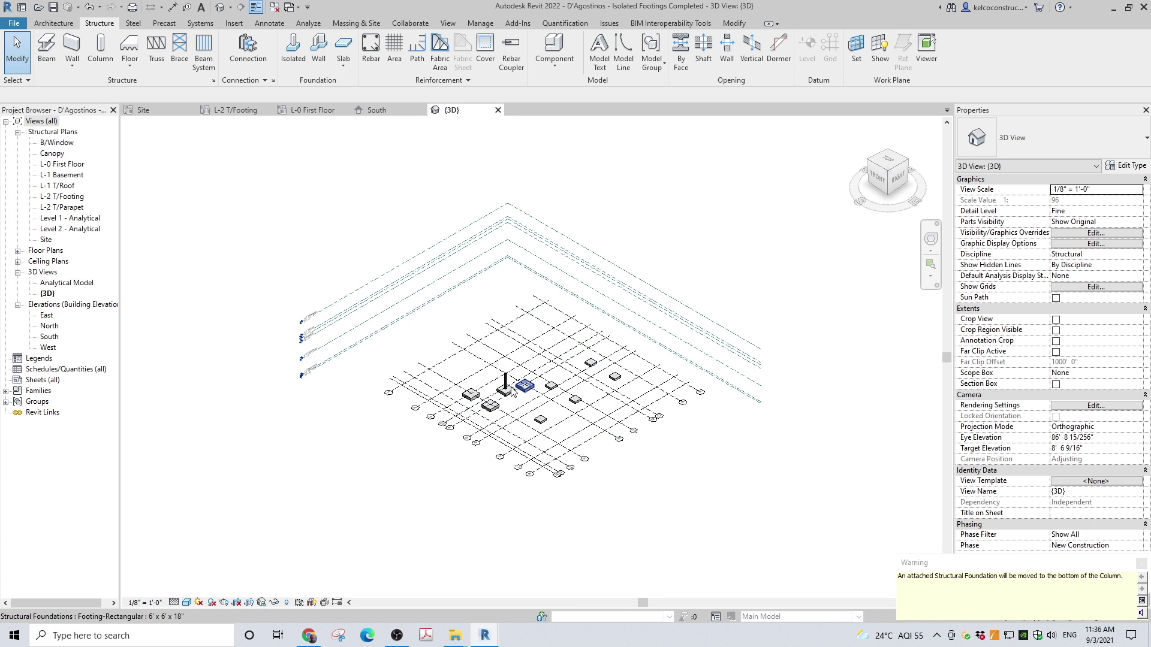
scroll(512, 393, "up", 4)
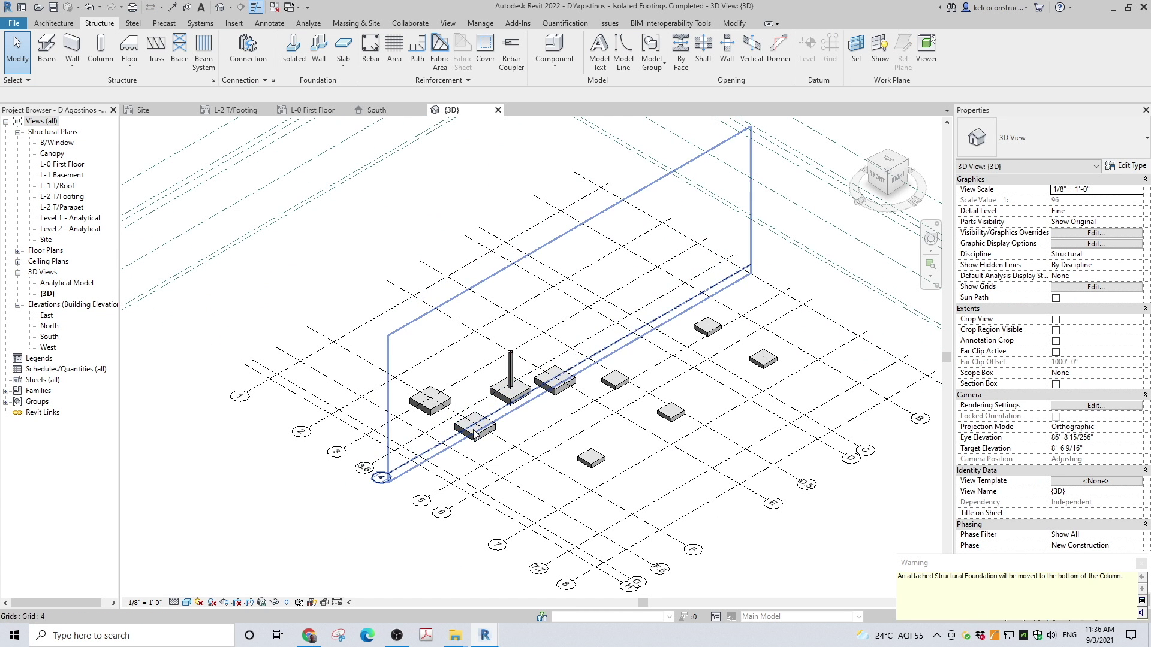
left_click(877, 181)
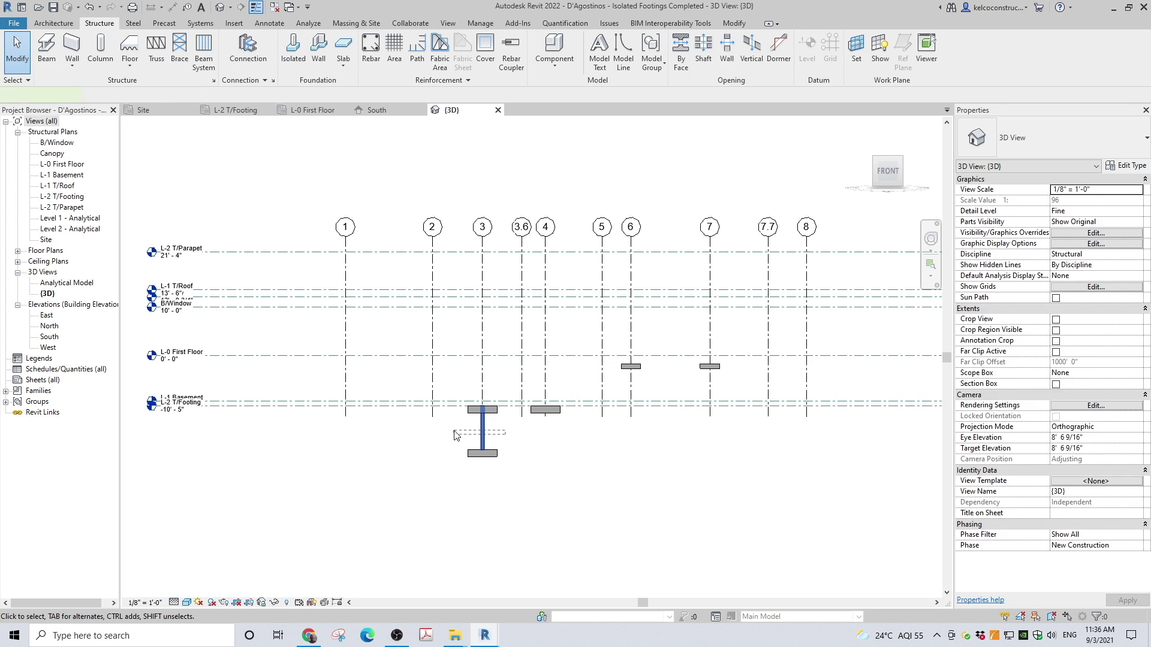
left_click(482, 435)
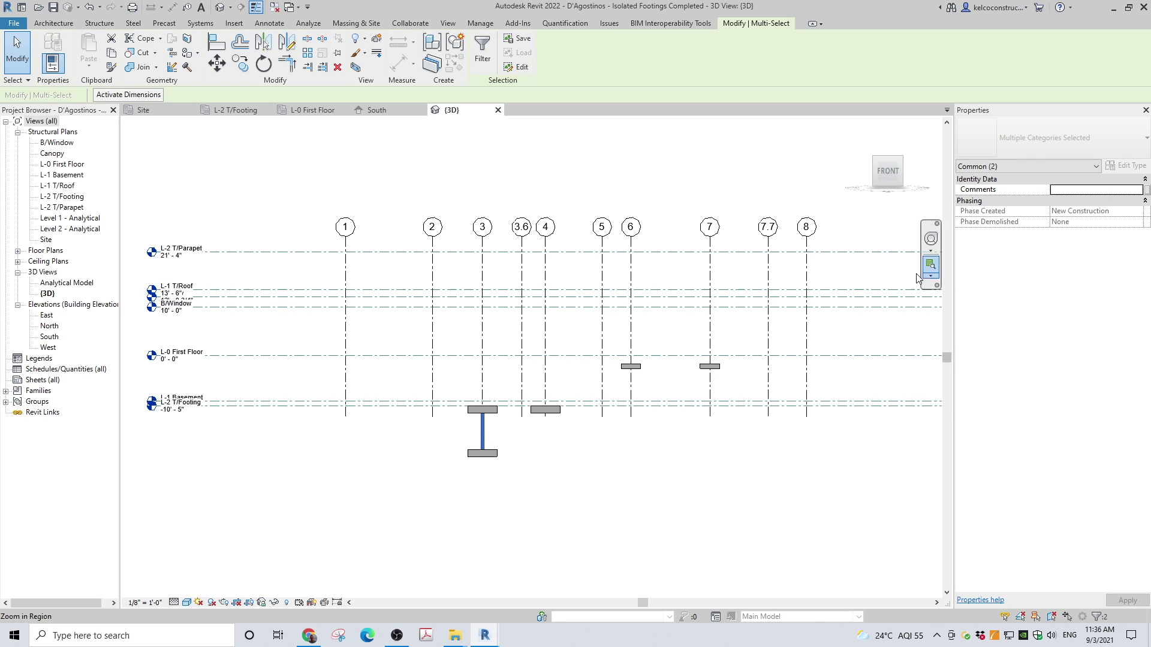
left_click(542, 154)
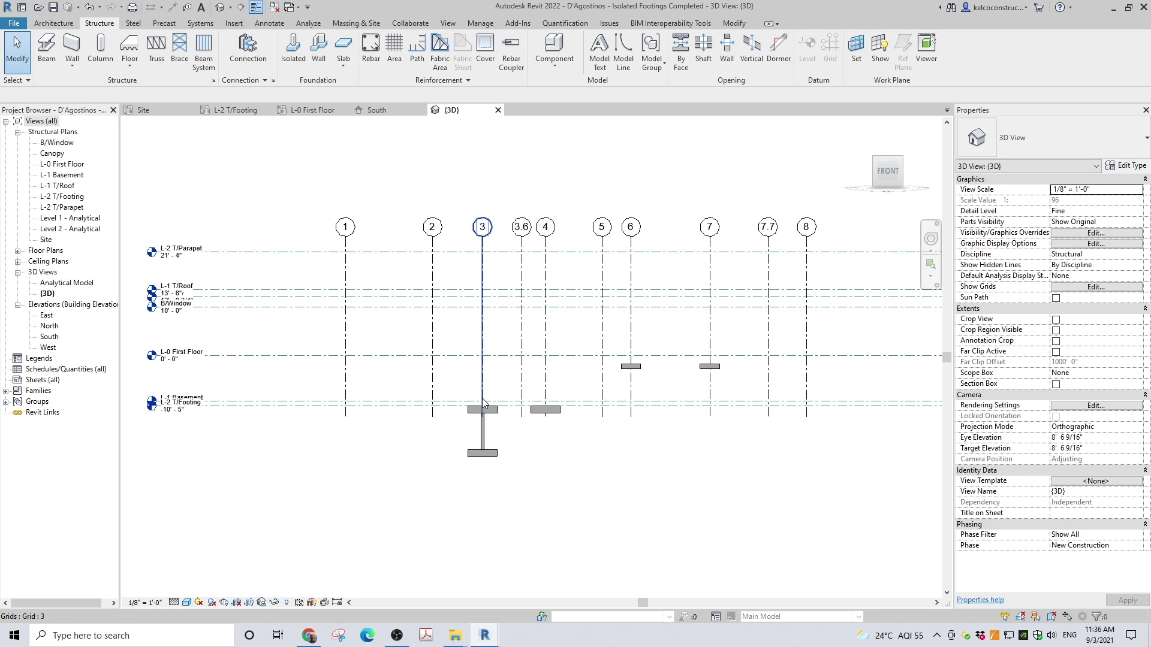
left_click(484, 437)
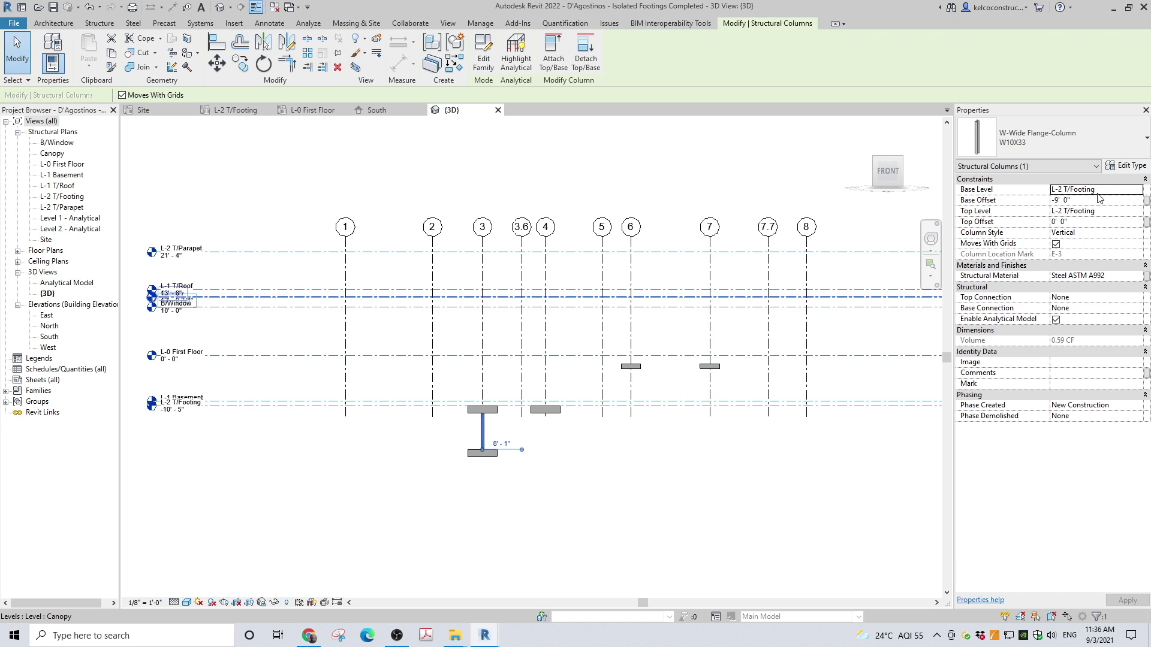
- Try to set the grid 3 column's base offset to 0
left_click(1132, 199)
type("0")
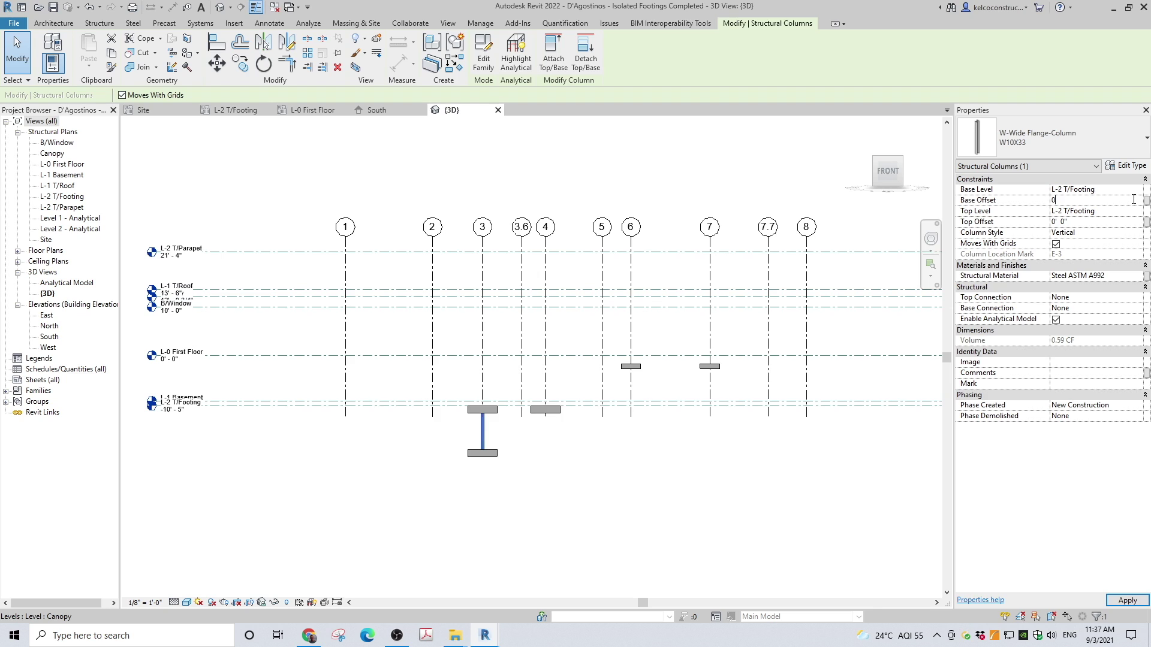
key("Return")
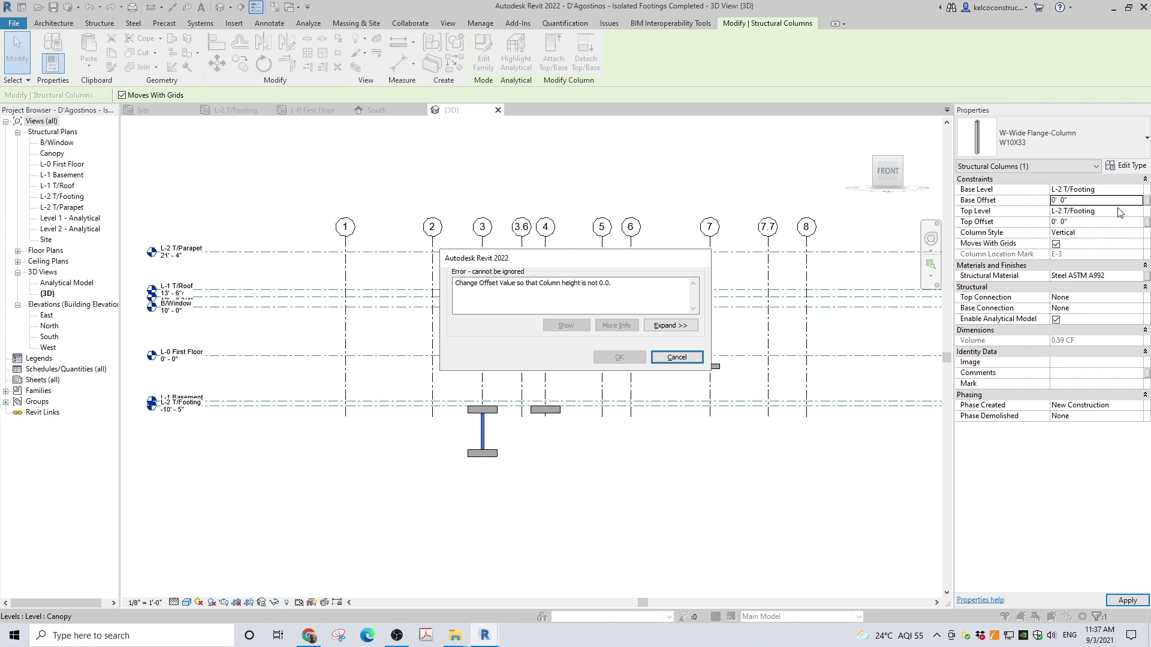
left_click(676, 357)
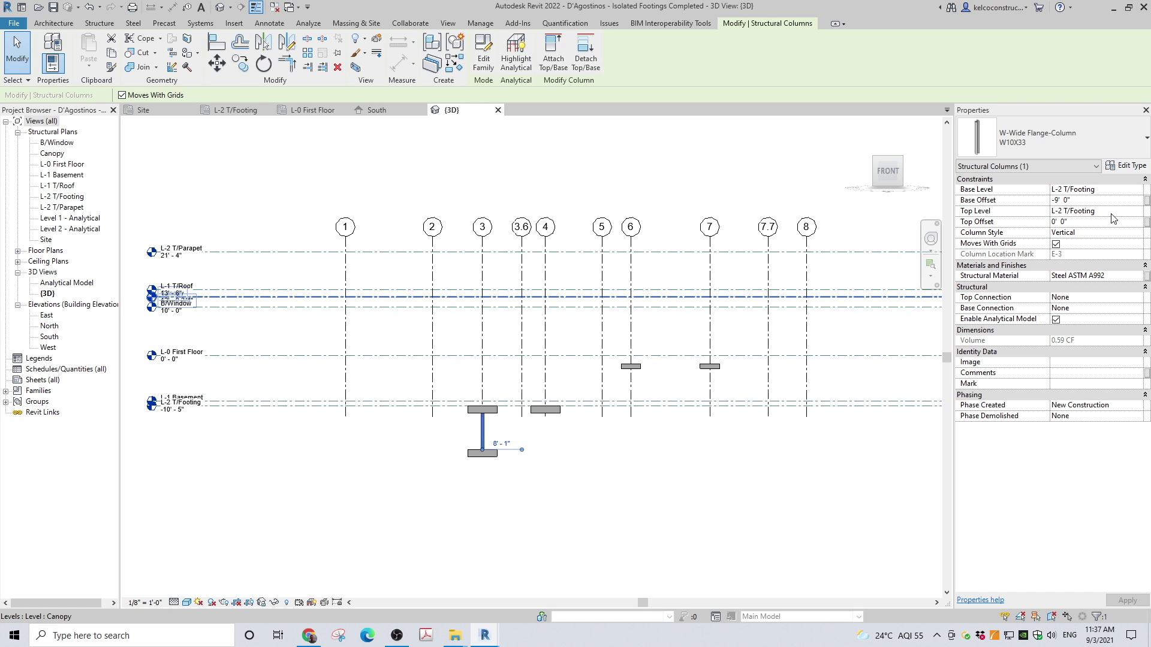
- Set the grid 3 column's top level to L-1 T/Roof
left_click(1129, 211)
left_click(1138, 211)
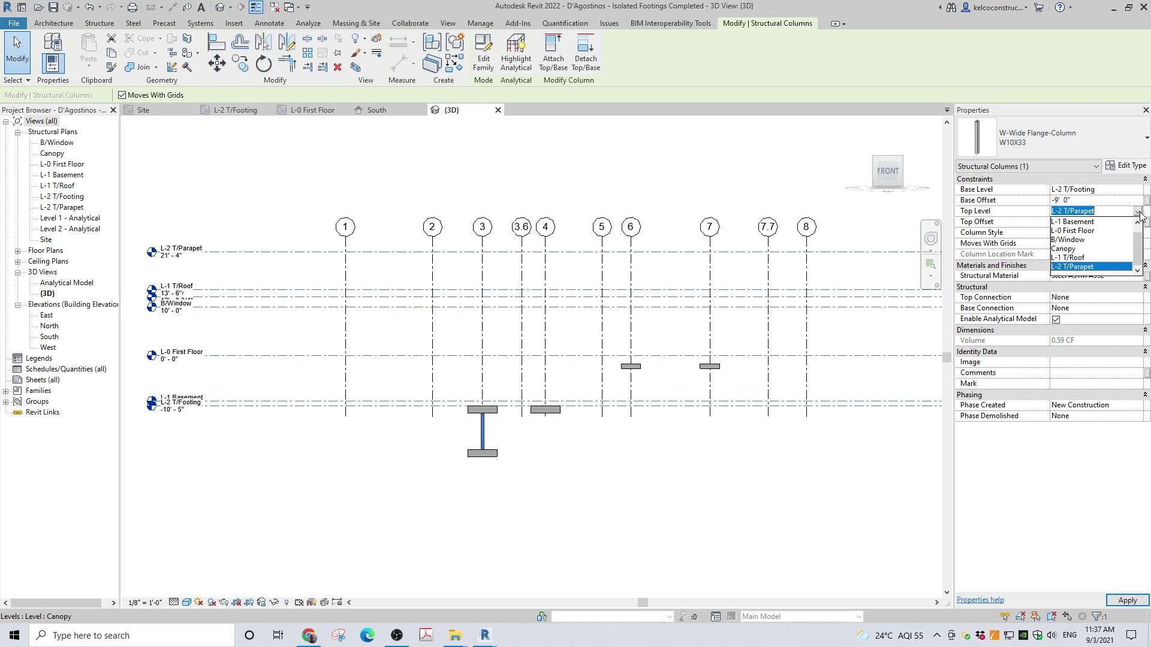
left_click(1109, 262)
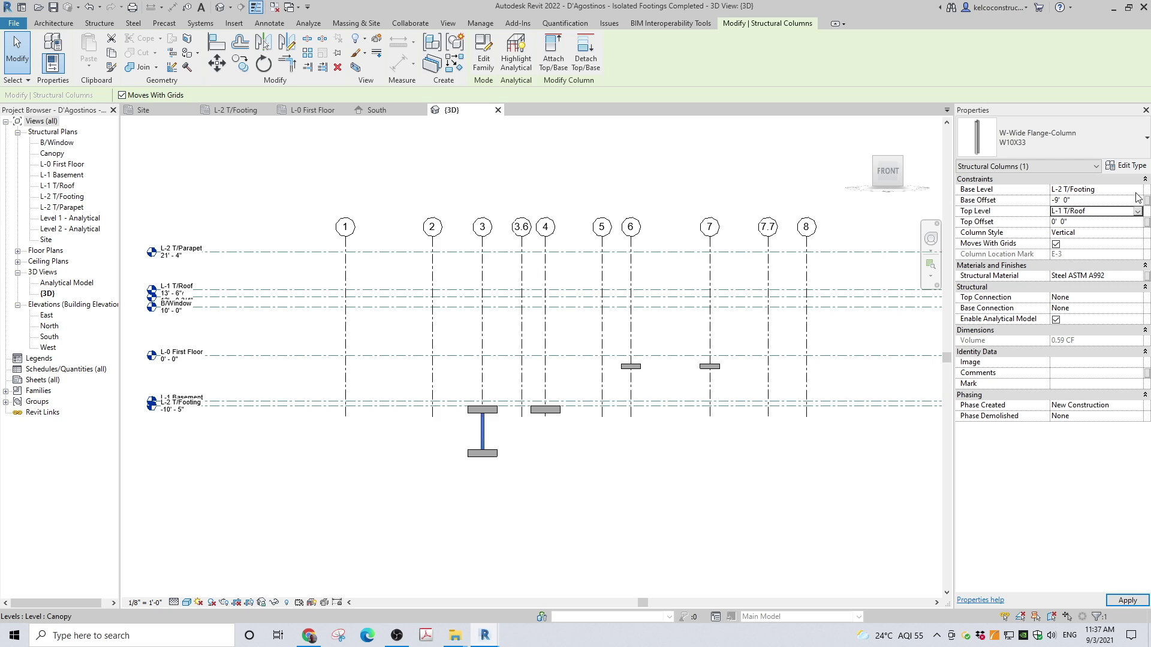
- Set the column's base offset to 0' 9" and top offset to -0' 7 171/256", then accept moving the attached foundation
left_click(1094, 199)
left_click(1091, 196)
left_click_drag(1067, 200, 1050, 203)
left_click(1082, 196)
key("BackSpace")
left_click(1102, 223)
type("-0' 7 171/256\"")
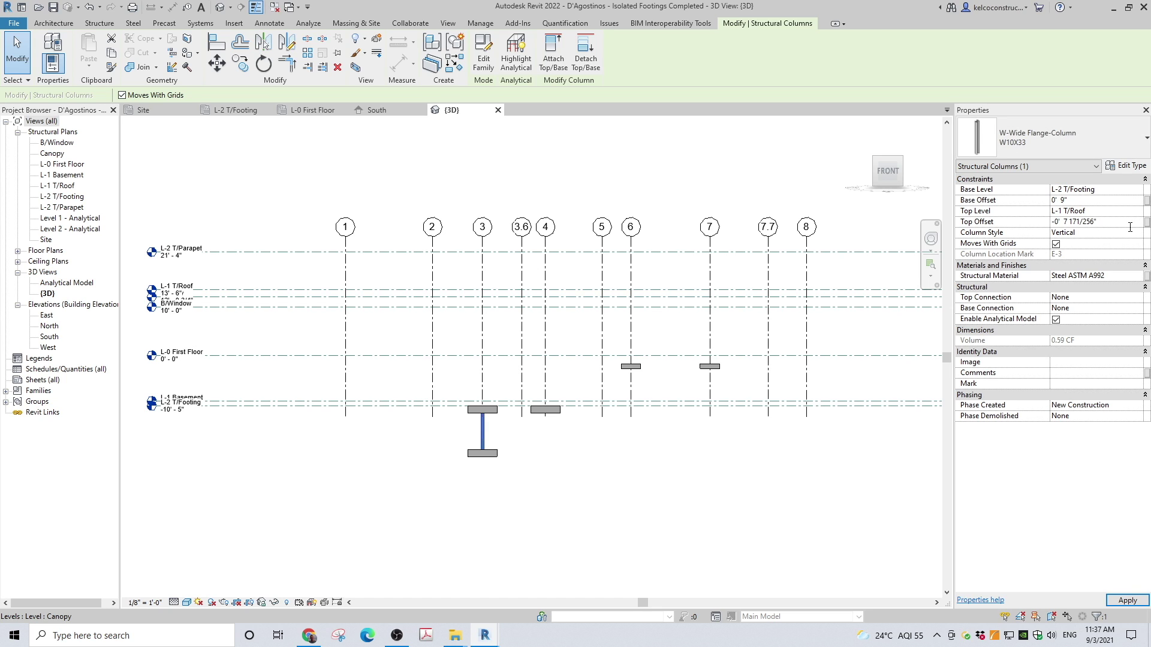
left_click(1128, 601)
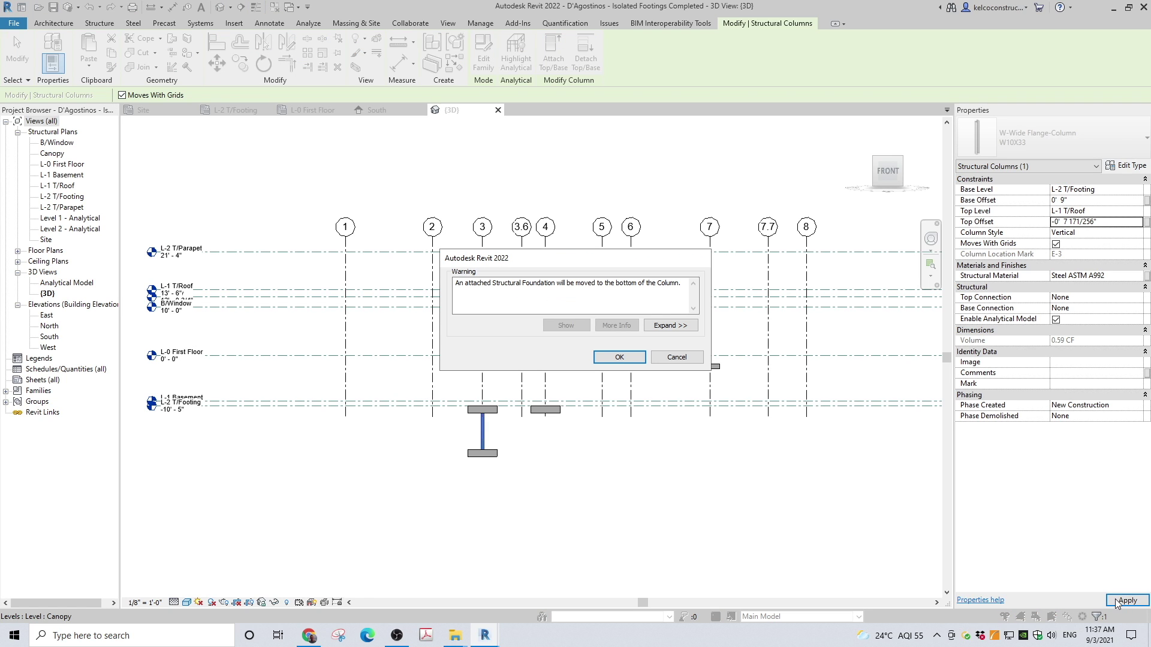
left_click(618, 358)
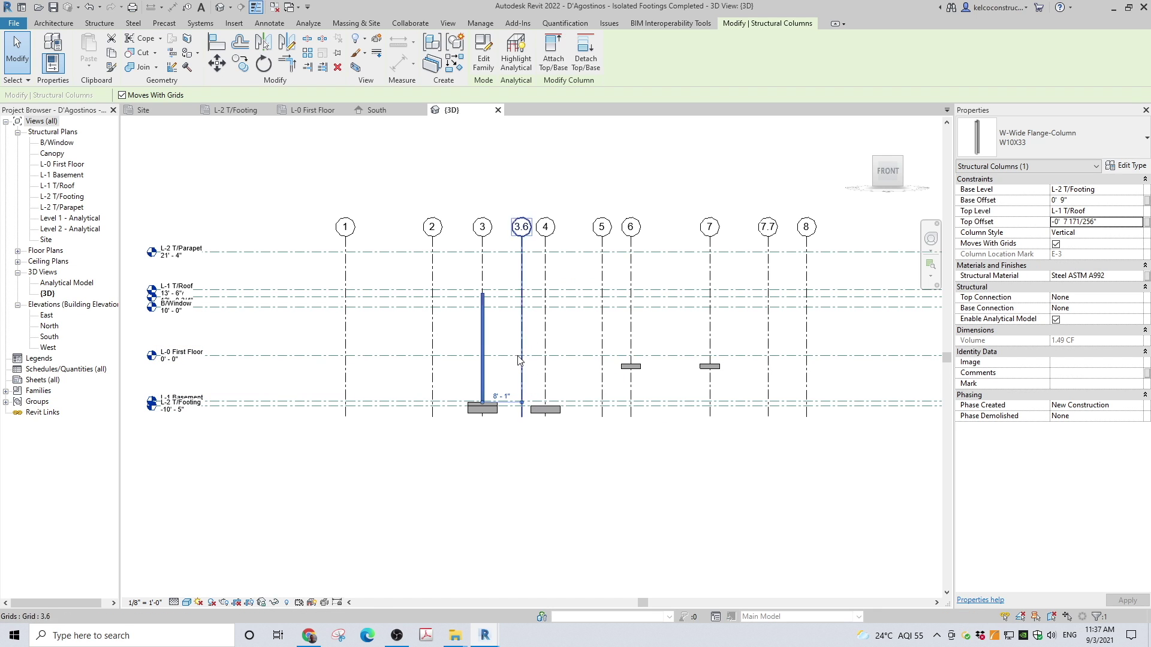
left_click(386, 117)
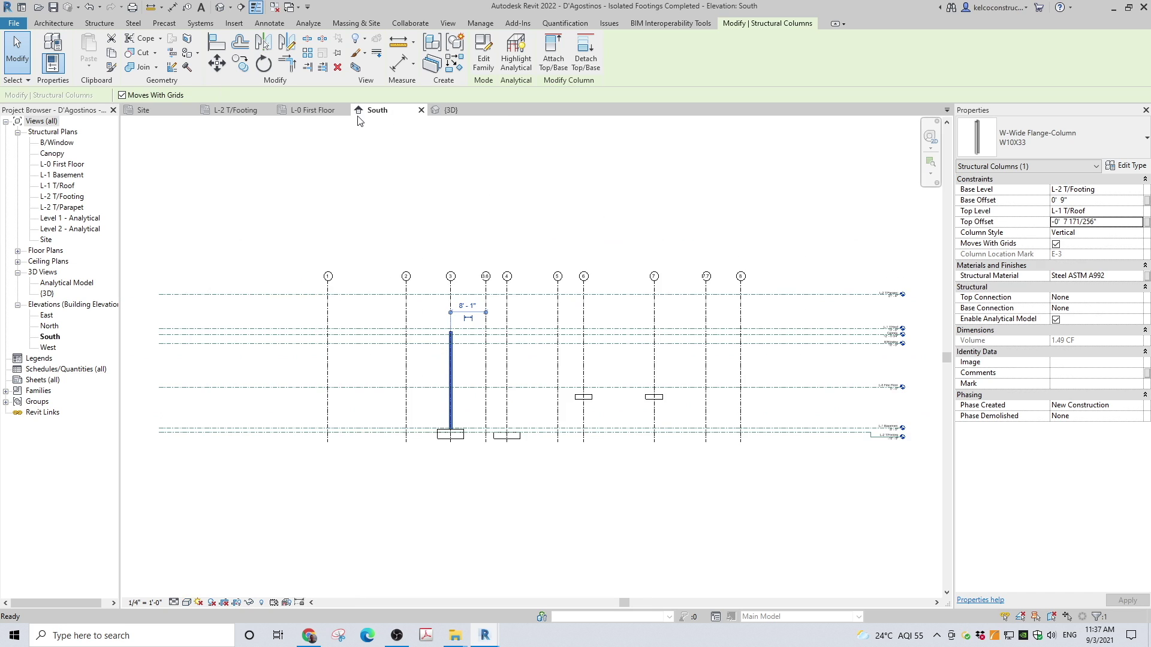
left_click(312, 110)
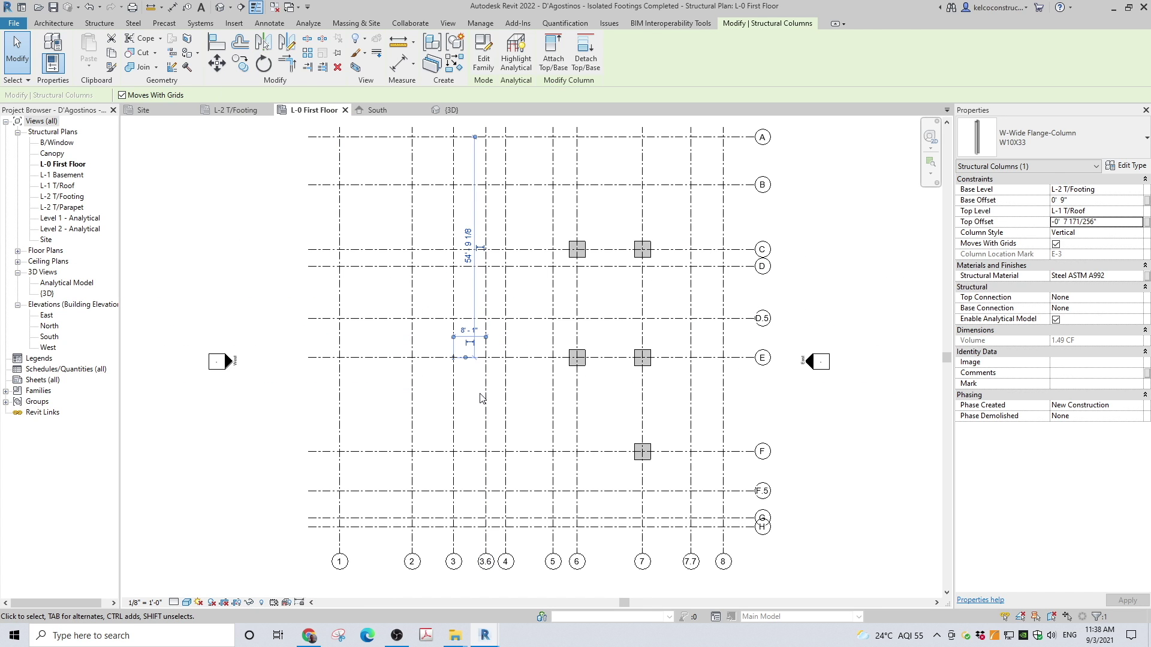
key("Escape")
- Copy the column at E-3 along grid 3 to the footing on grid F in the L-2 T/Footing plan
left_click(255, 111)
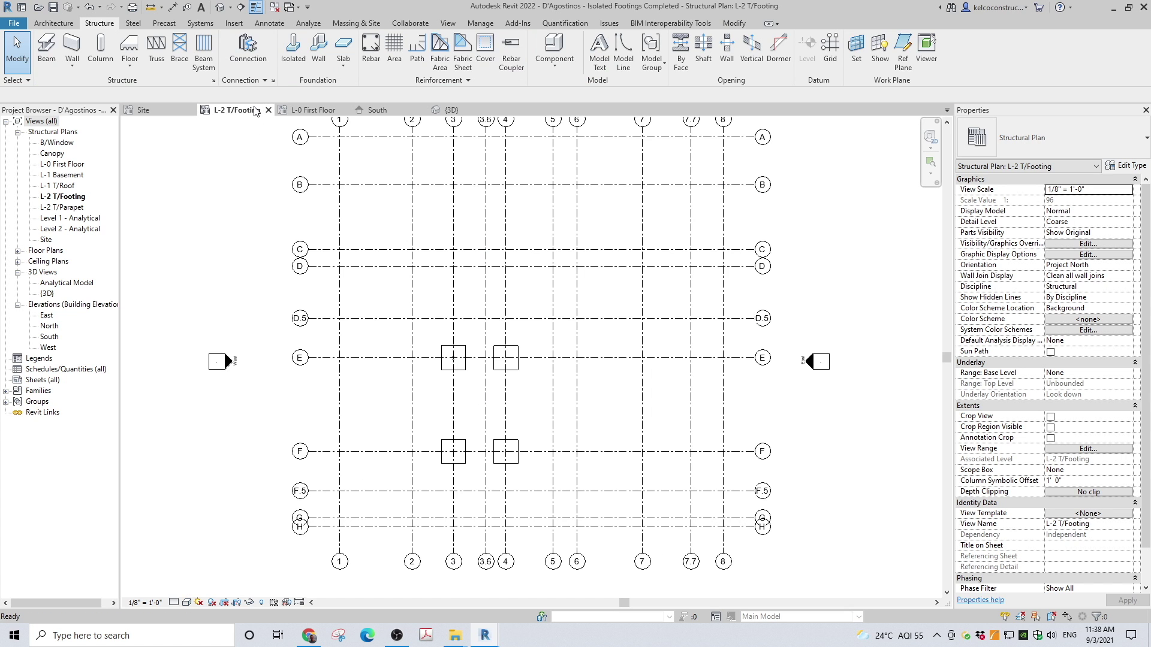
scroll(441, 392, "up", 6)
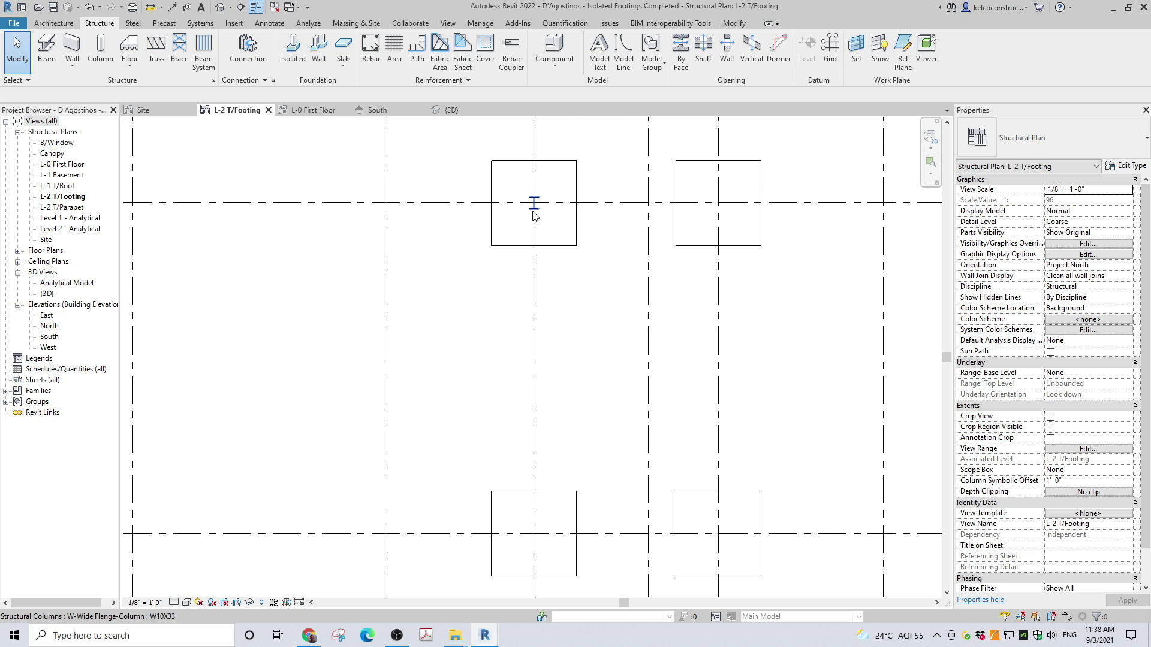
left_click(534, 211)
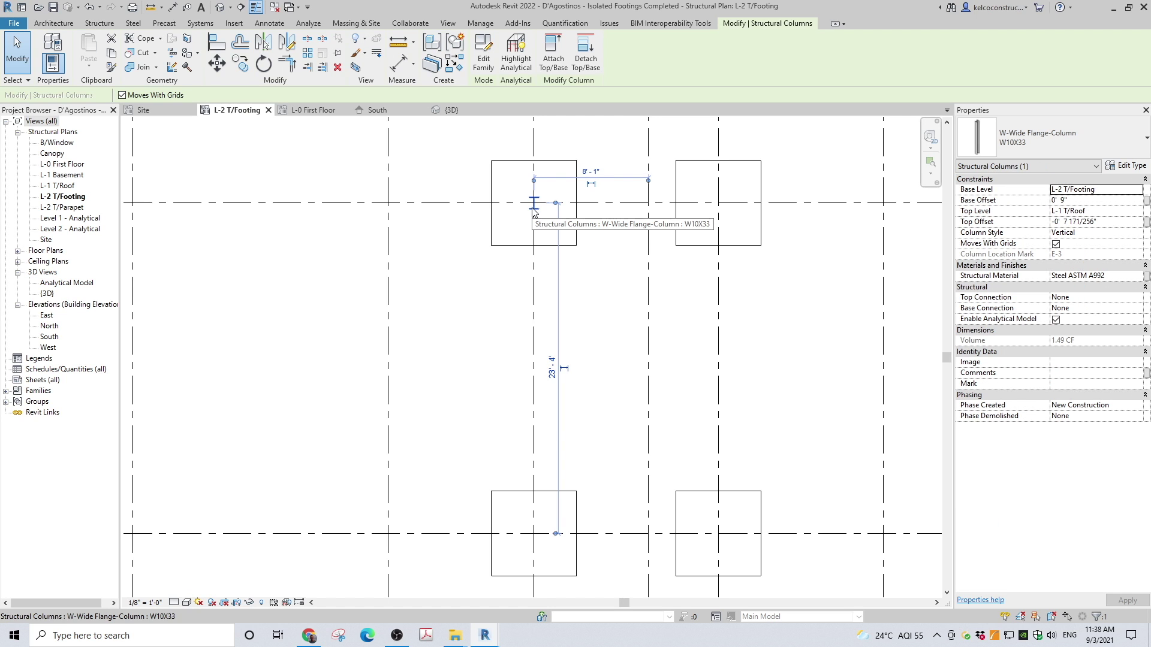
left_click(240, 64)
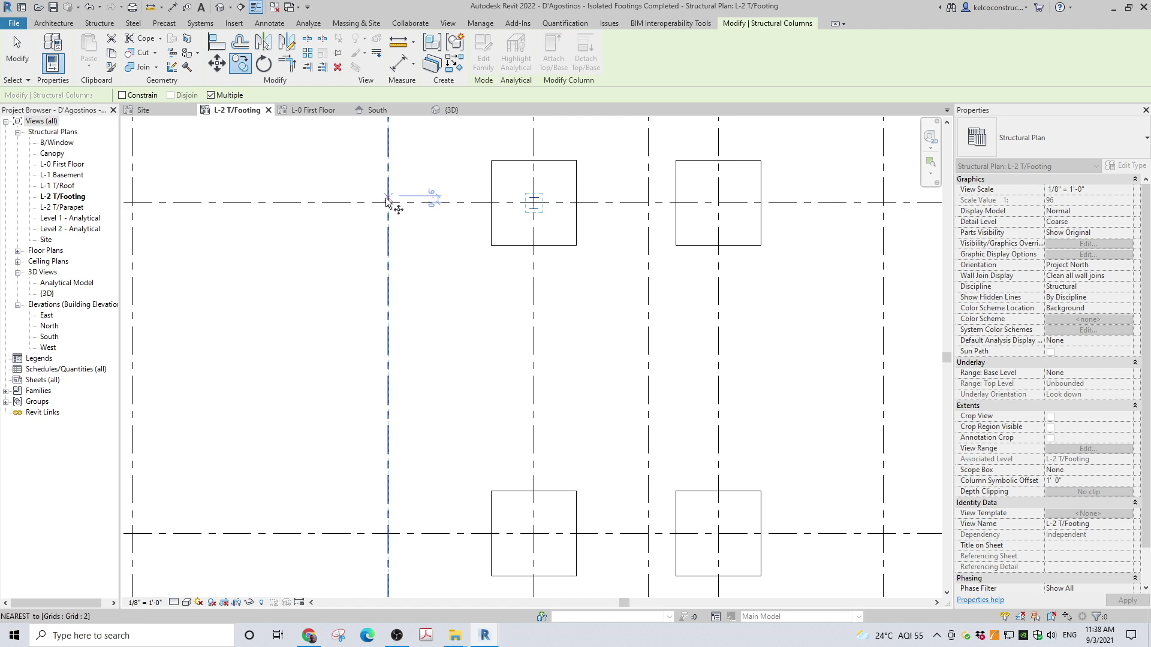
left_click(387, 203)
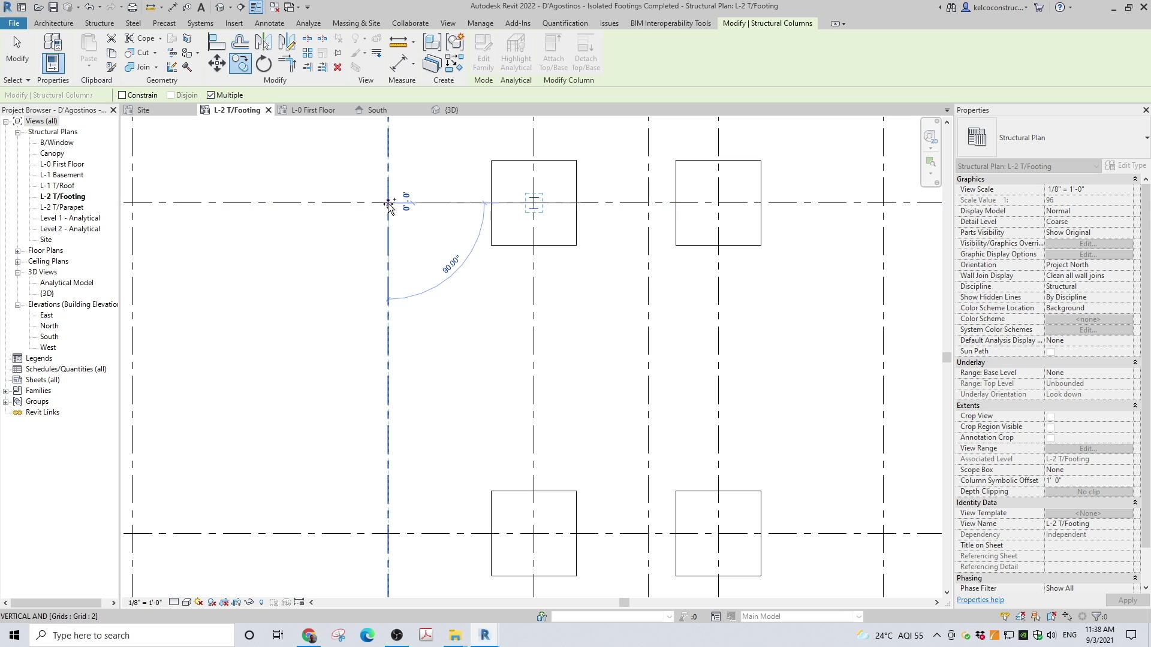
left_click(388, 534)
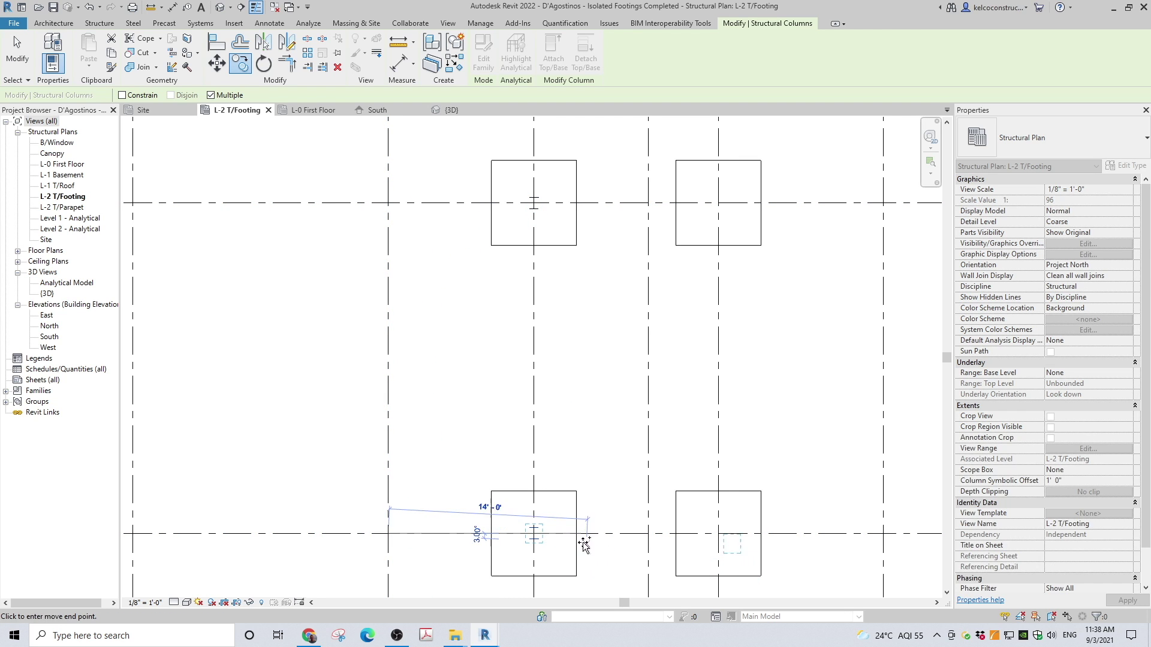
key("Escape")
key("Escape")
- Copy the column at E-3 along grid E to the footing on grid 4
left_click(535, 523)
scroll(480, 455, "down", 1)
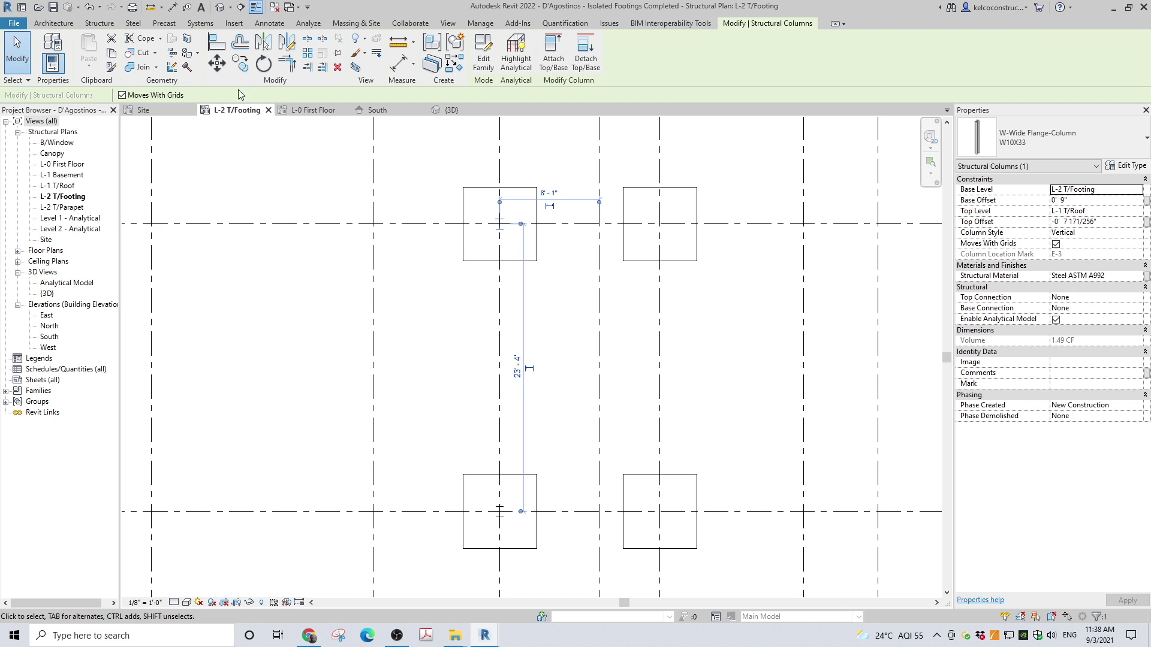
left_click(240, 63)
scroll(398, 339, "down", 1)
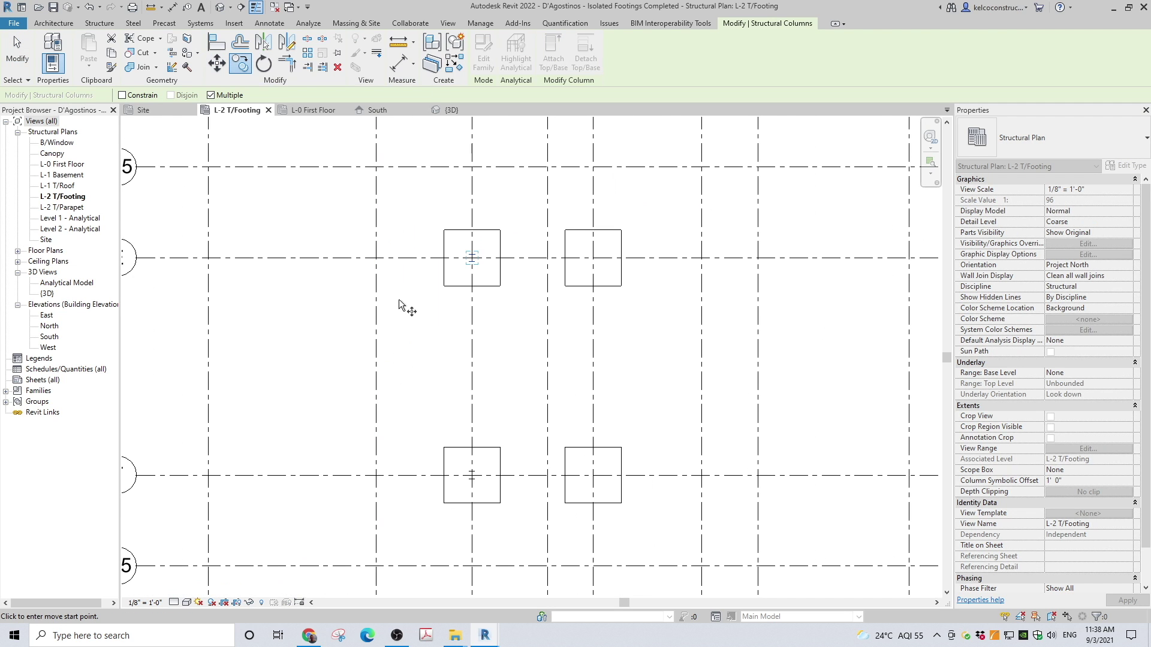
left_click(472, 168)
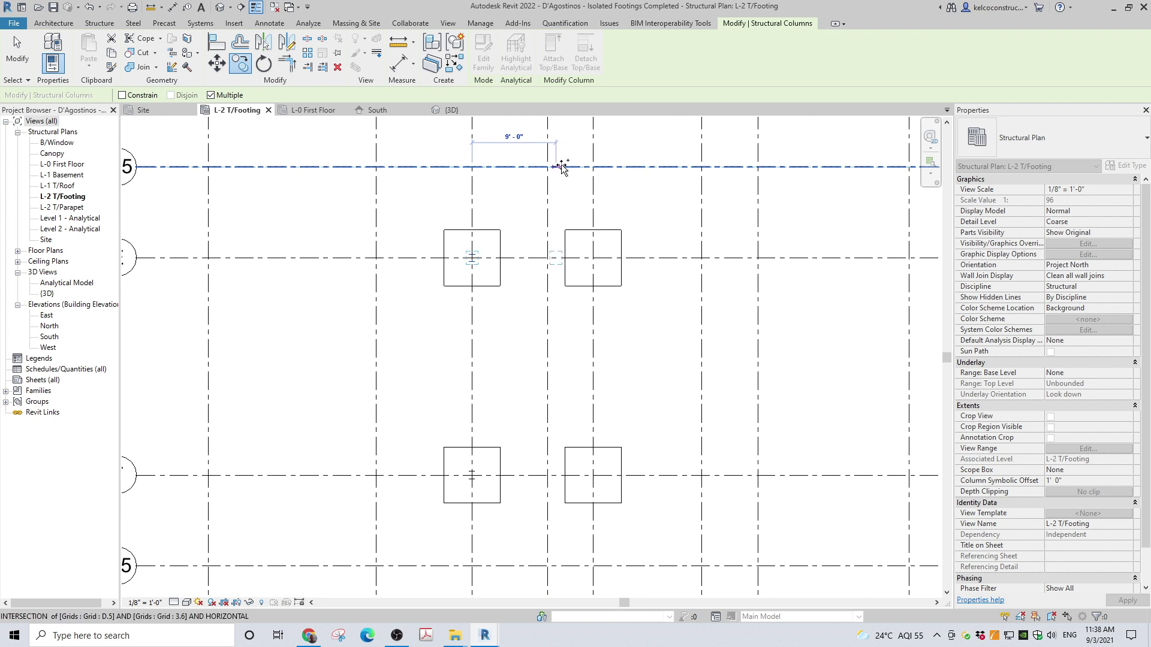
left_click(594, 165)
key("Escape")
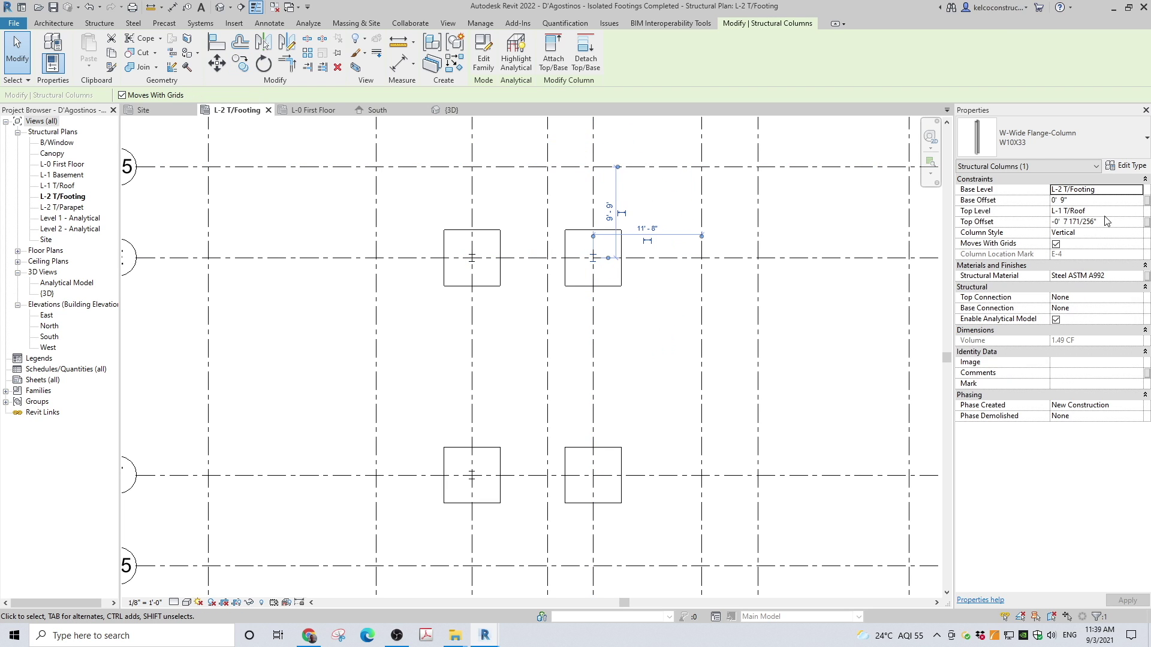
- Set the E-4 column's top level to L-2 T/Parapet and its top offset to -0' 4 107/256"
left_click(1139, 212)
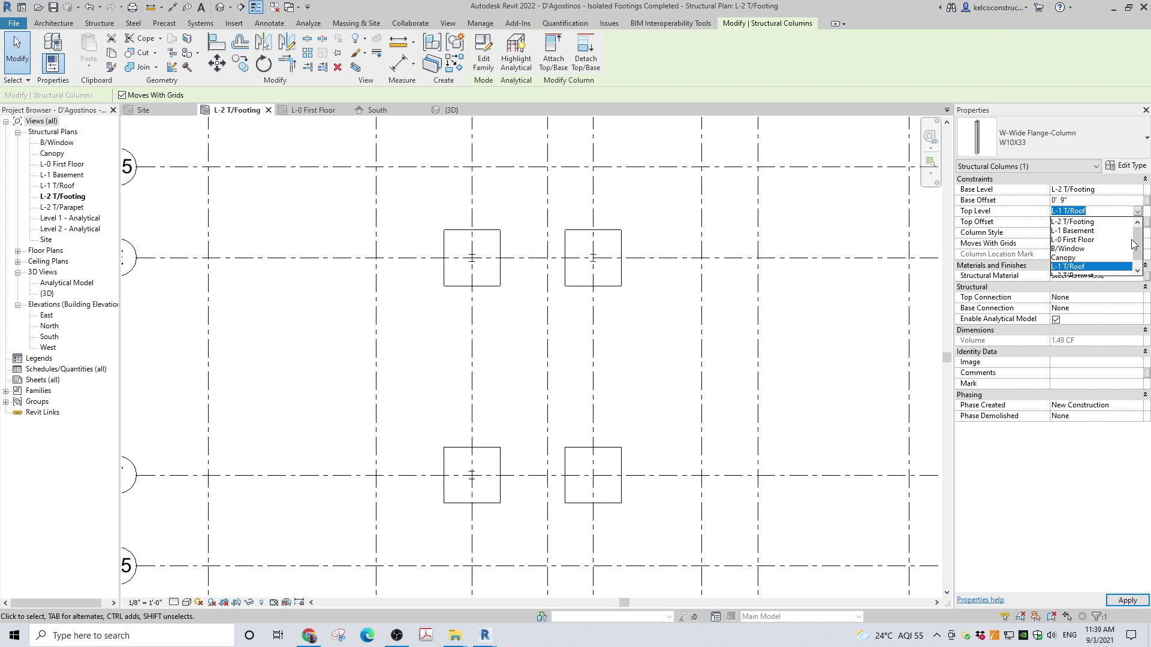
scroll(1139, 255, "down", 1)
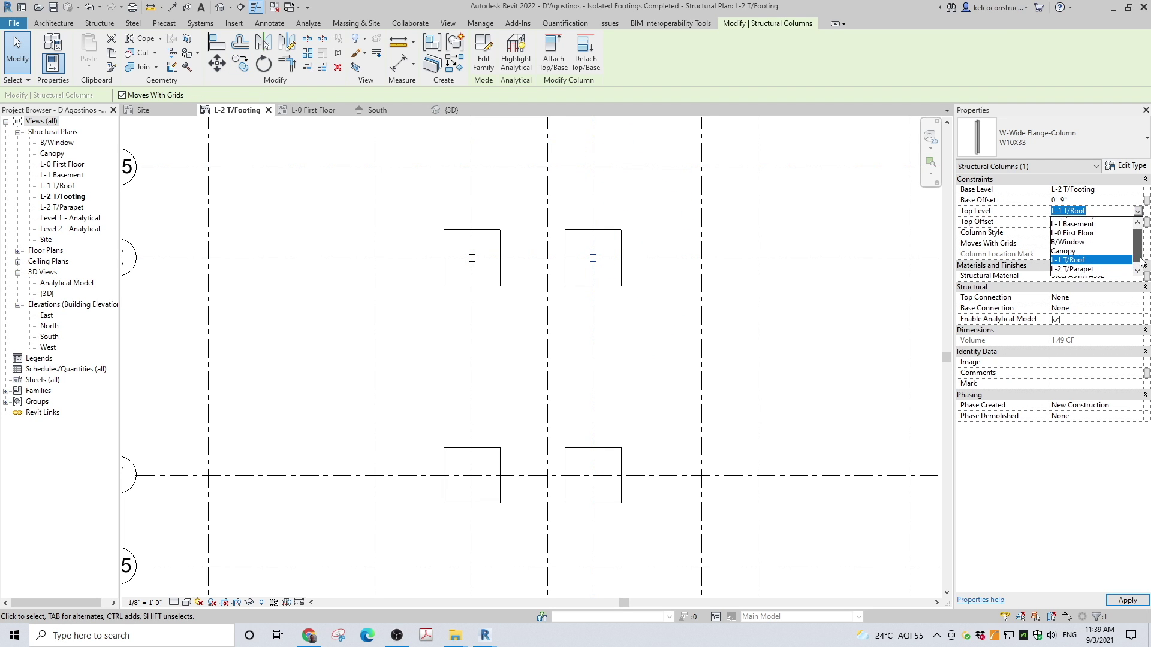
left_click(1111, 269)
left_click(1118, 221)
left_click(1118, 220)
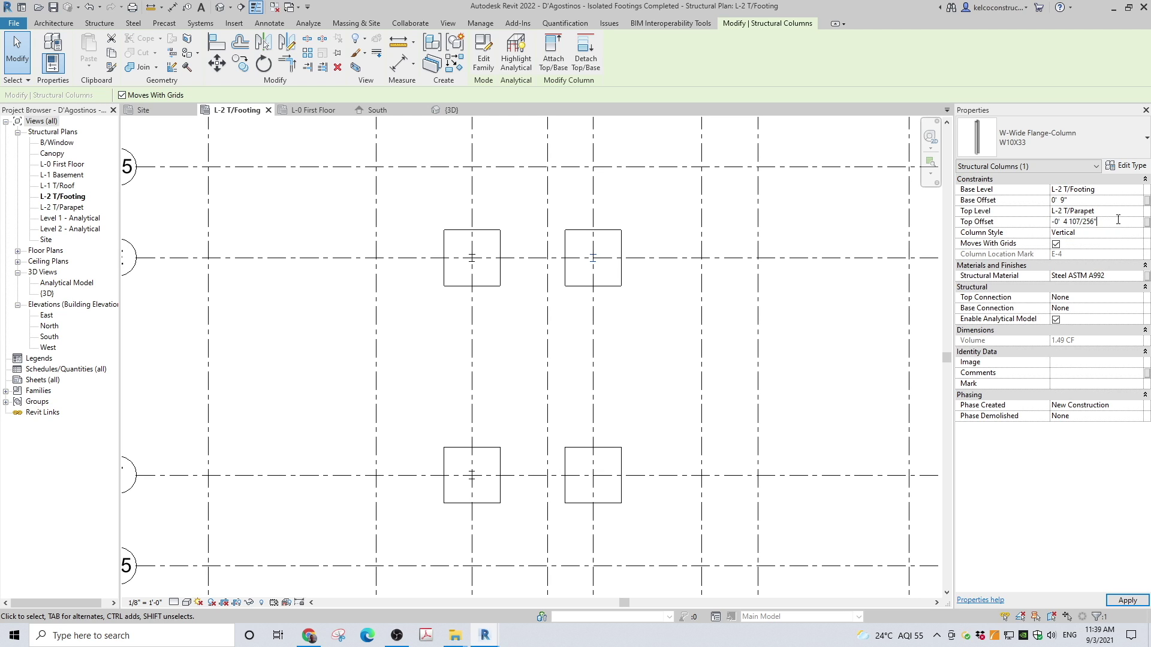
- Enter .75" for the E-4 column's base offset and apply the column's new constraints
left_click(1113, 201)
key("BackSpace")
type(".75\"")
key("Return")
left_click(1126, 600)
key("Escape")
- Copy the column at E-4 along grid 4 to the footing on grid F
key("c")
key("o")
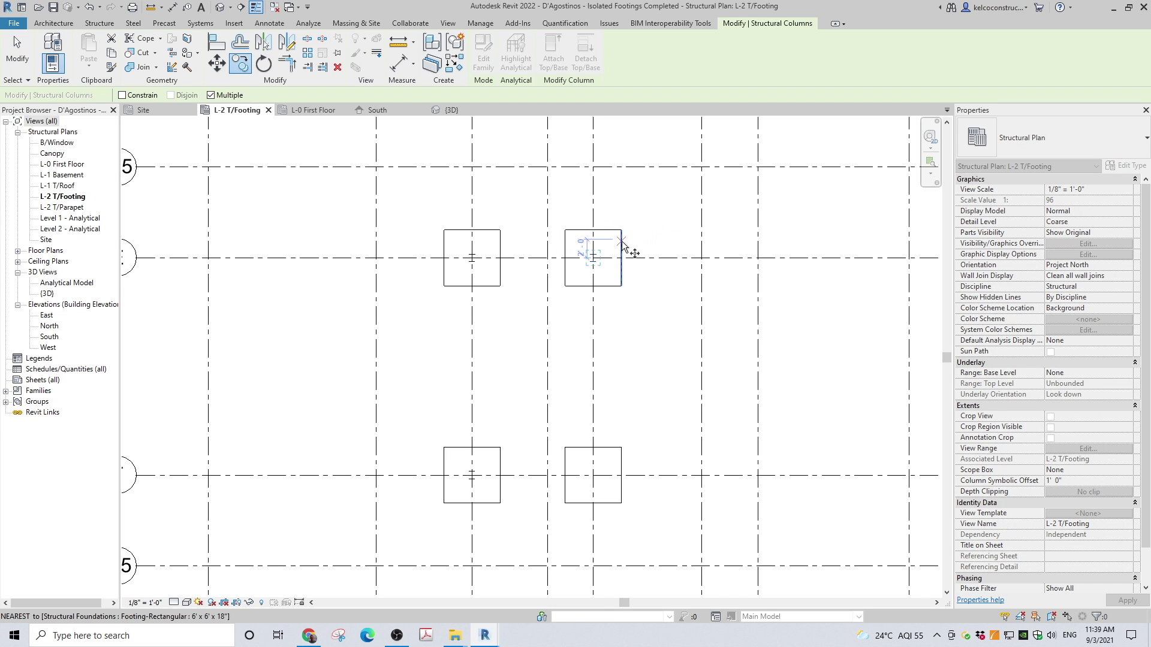
left_click(701, 258)
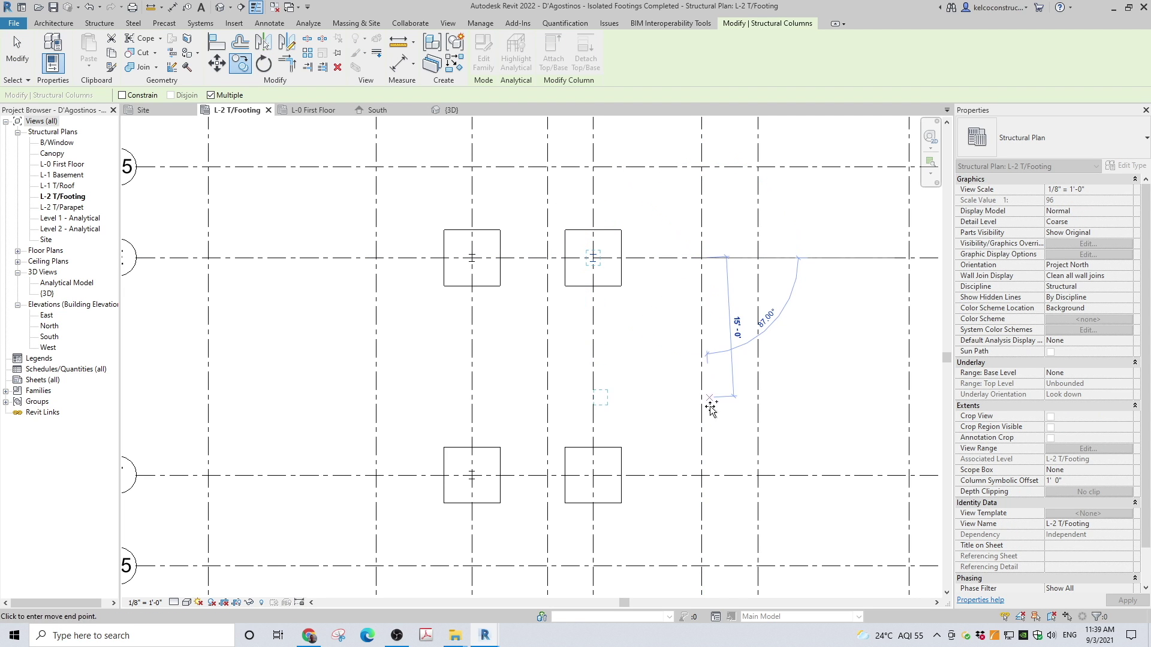
left_click(702, 475)
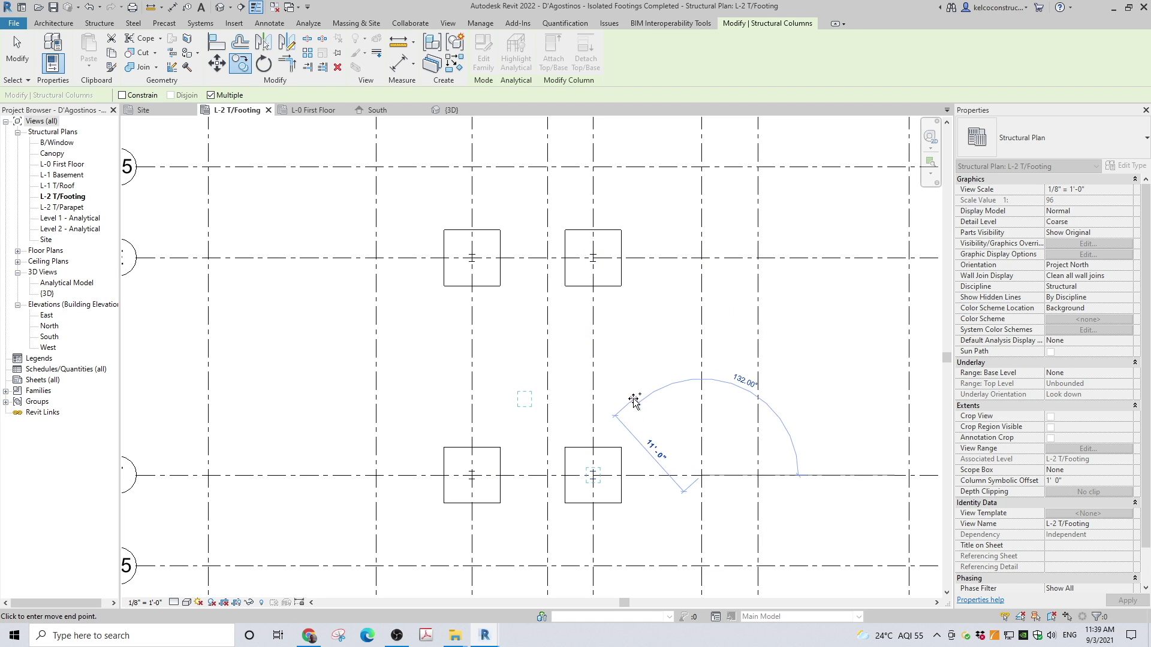
key("Escape")
key("Escape")
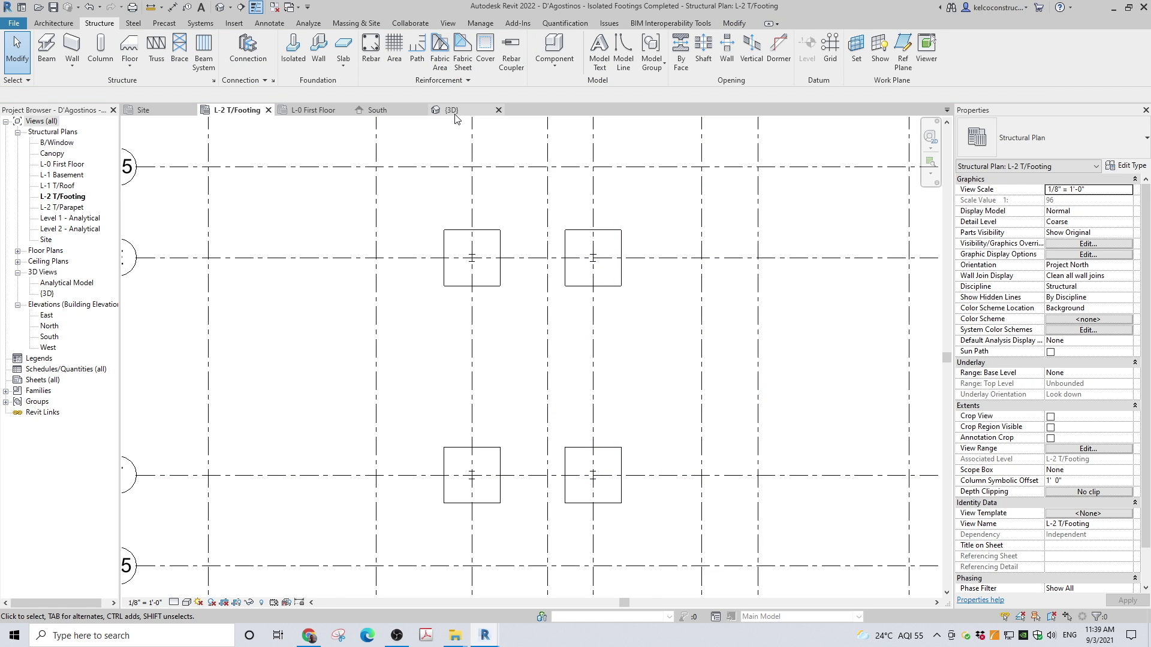
- Examine the columns on the footings along grids 3 and 4 in an isometric 3D view
left_click(451, 110)
mouse_move(881, 172)
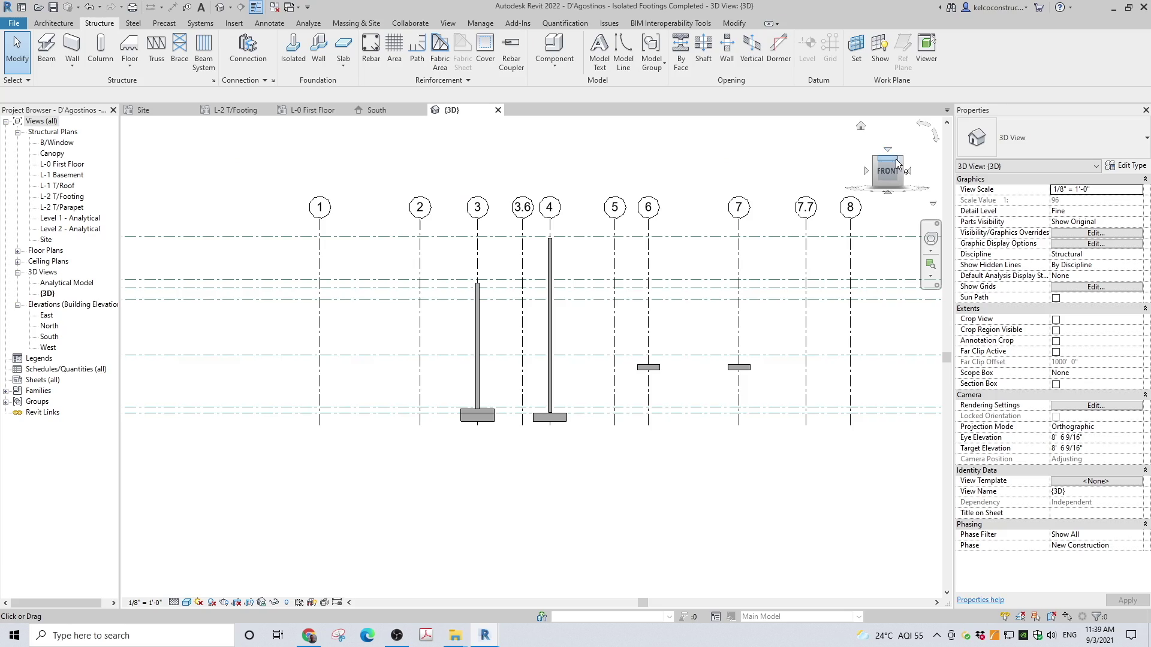
left_click(900, 158)
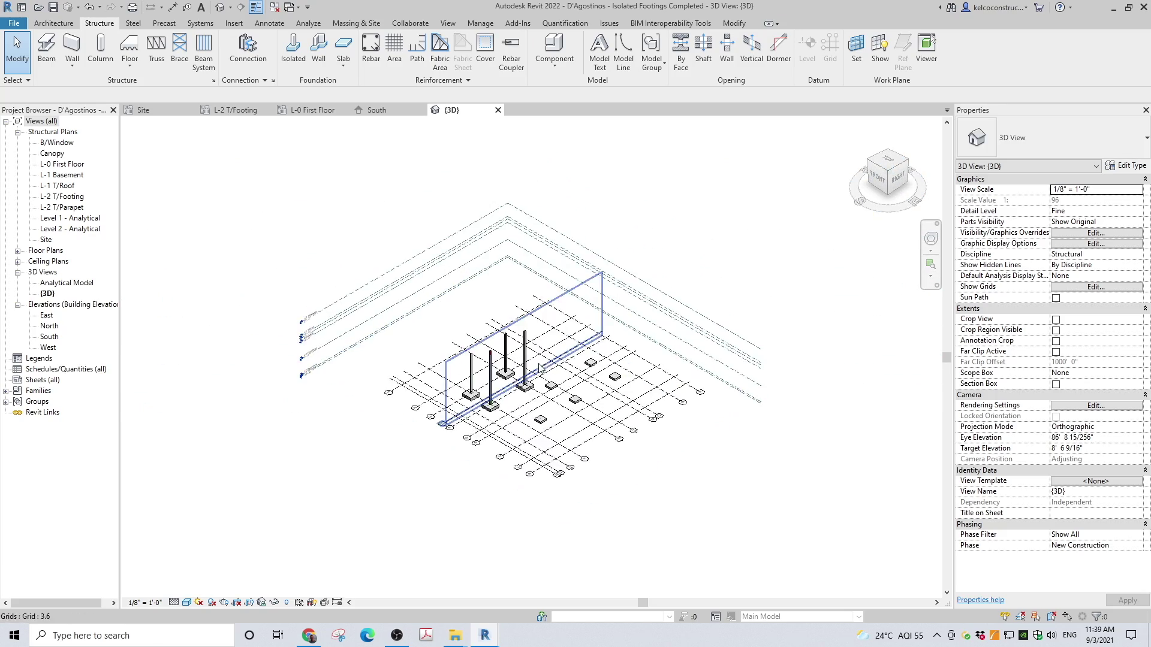
scroll(538, 368, "up", 5)
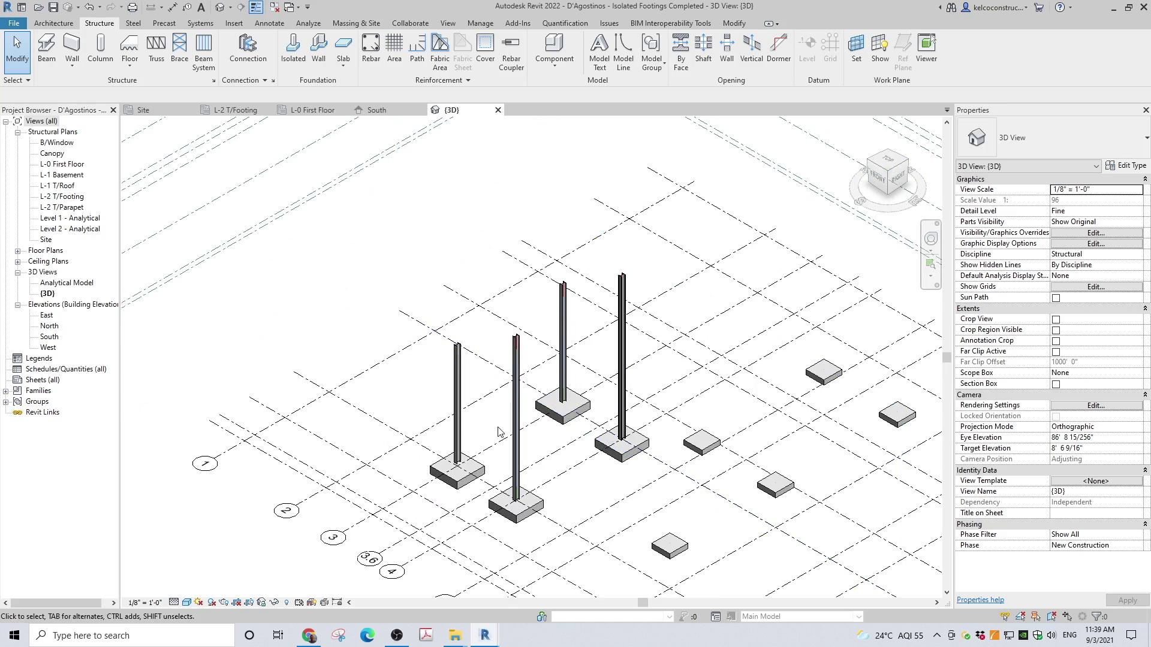
scroll(498, 432, "up", 3)
scroll(498, 432, "down", 4)
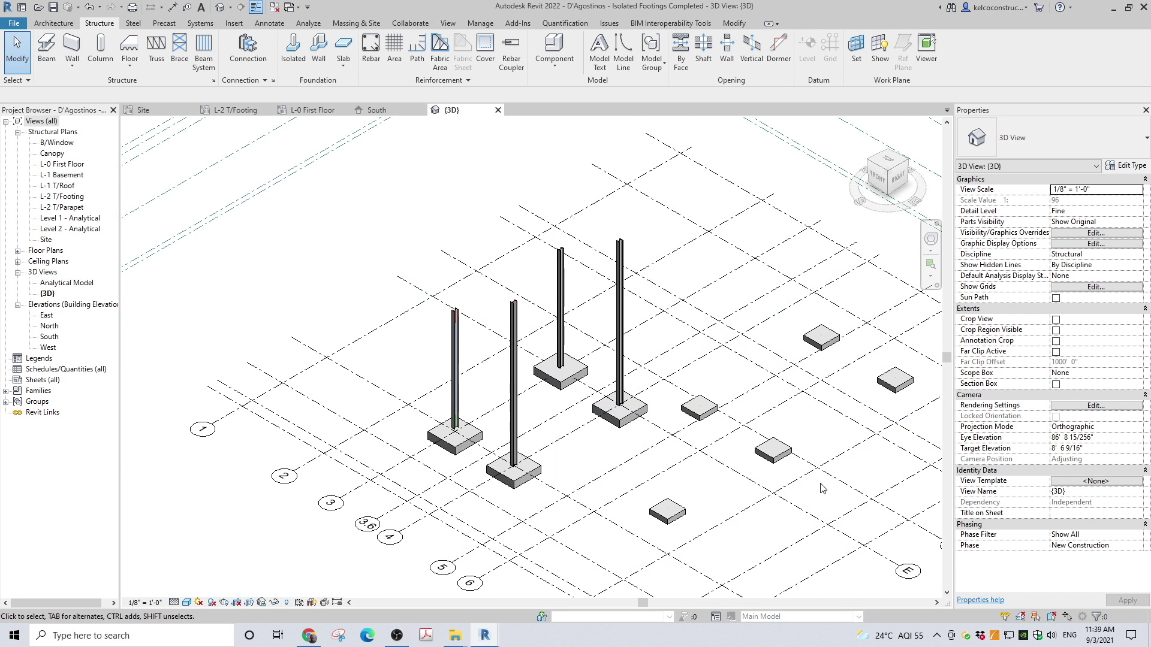
- Place a vertical W10X33 column on the footing at grids C and 6 in the L-0 First Floor plan and check it in 3D
left_click(313, 110)
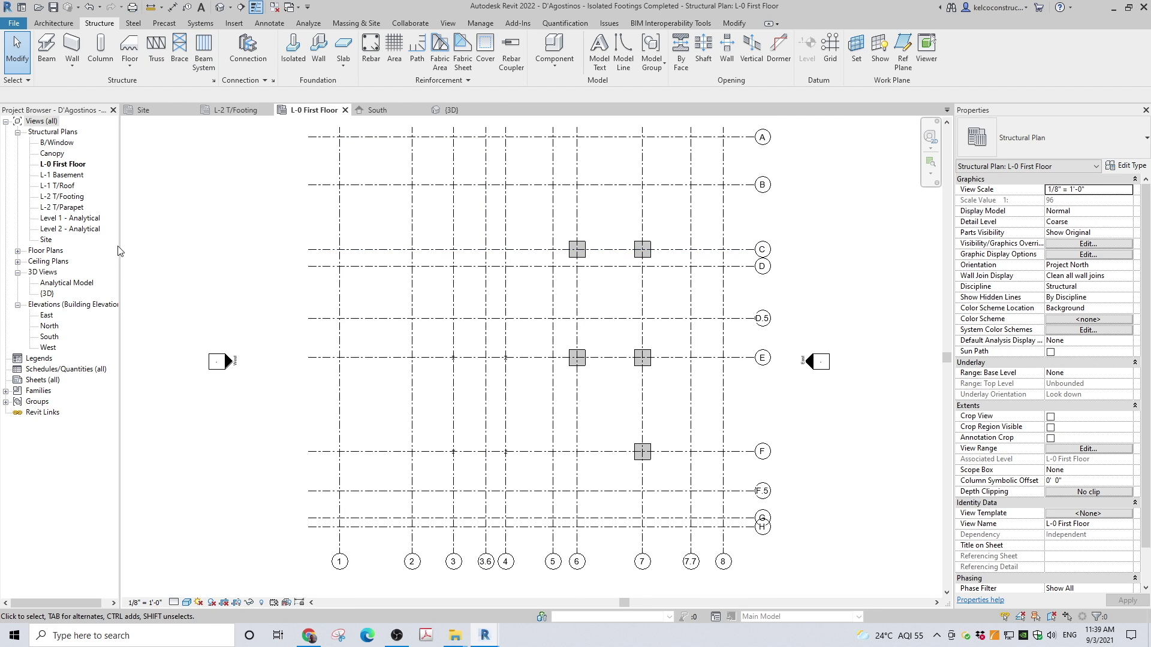
left_click(100, 48)
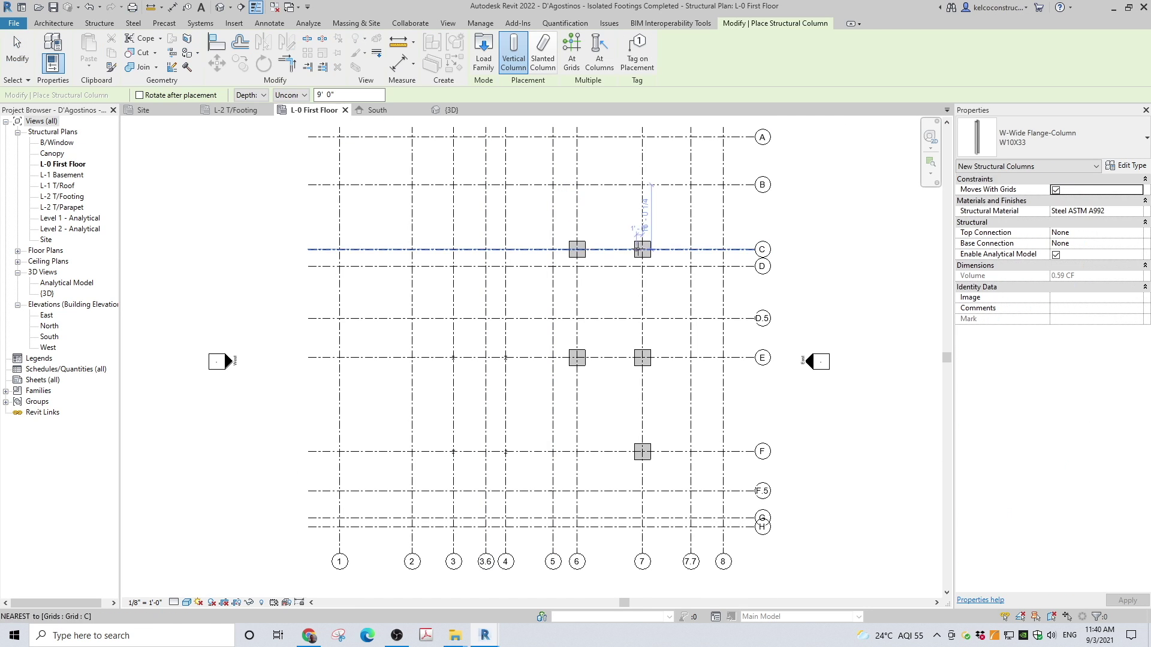
scroll(578, 248, "up", 2)
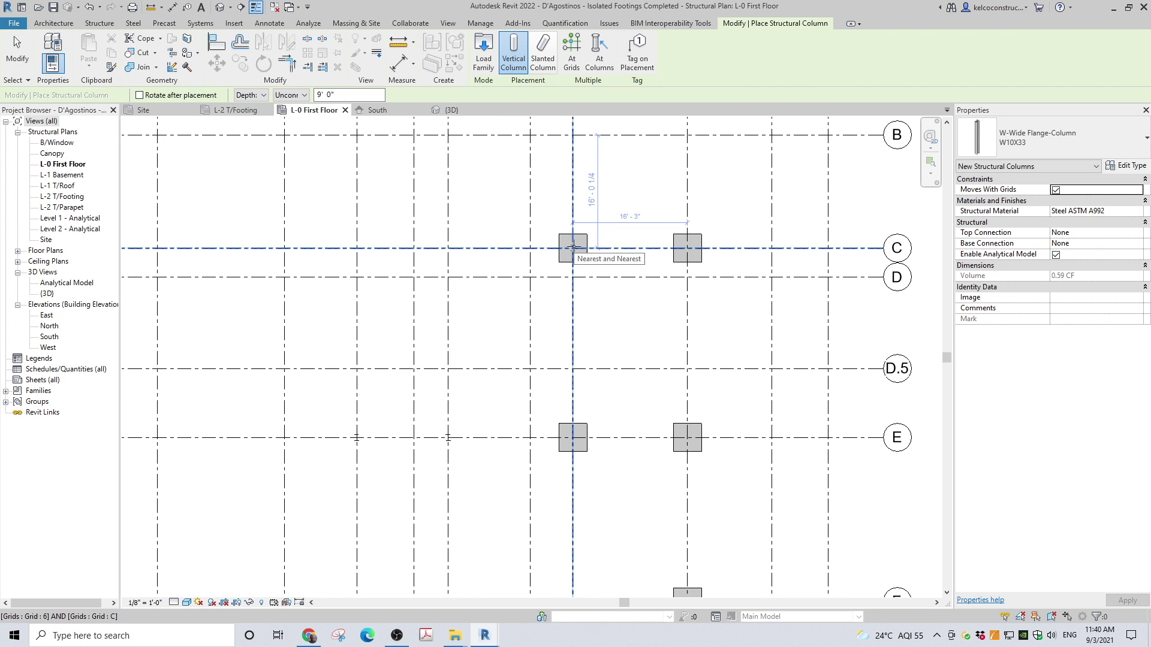
left_click(574, 247)
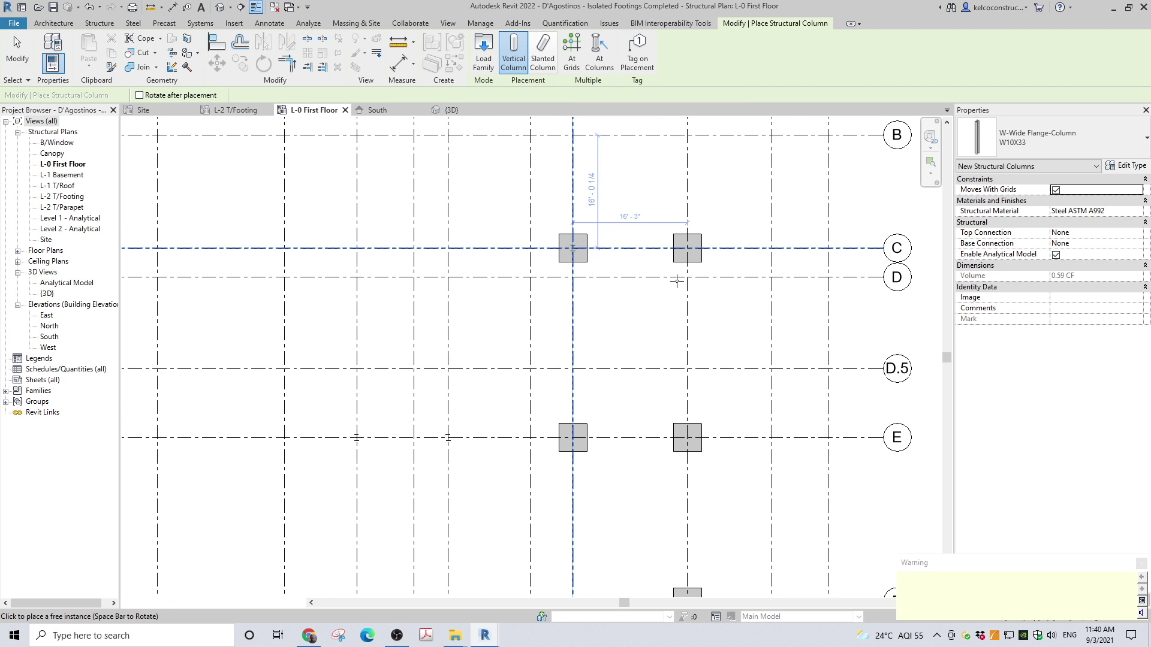
left_click(451, 110)
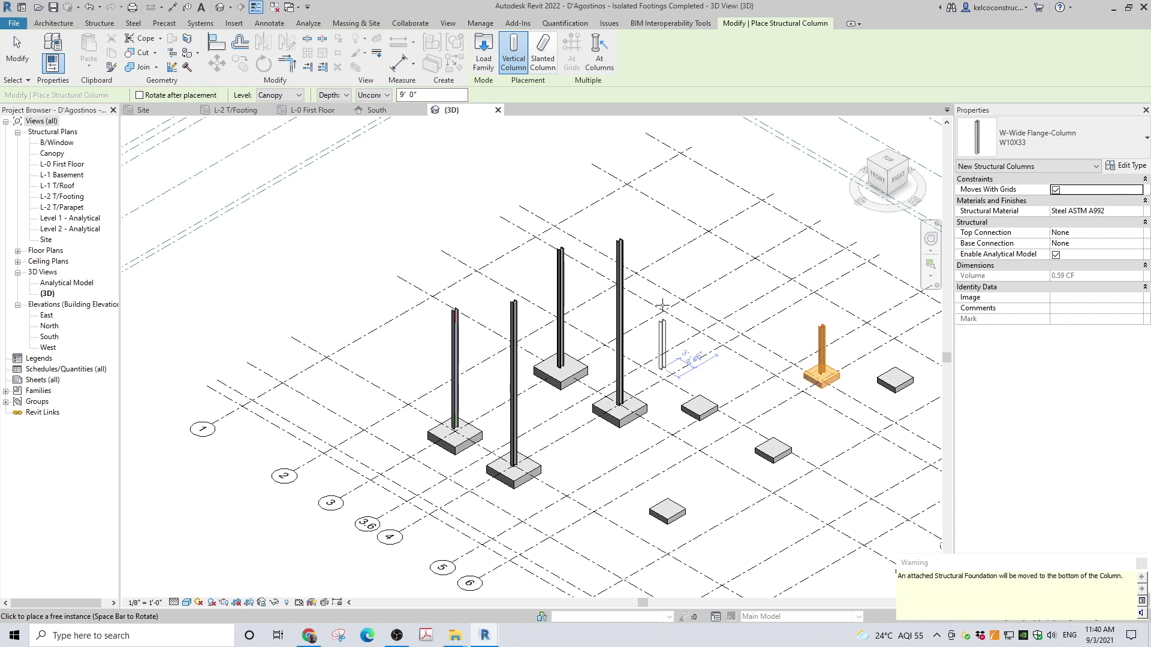
key("Escape")
key("Escape")
- Try to set the C-6 column's top level to L-1 T/Roof with a top offset of -4 1/16"
scroll(833, 362, "up", 2)
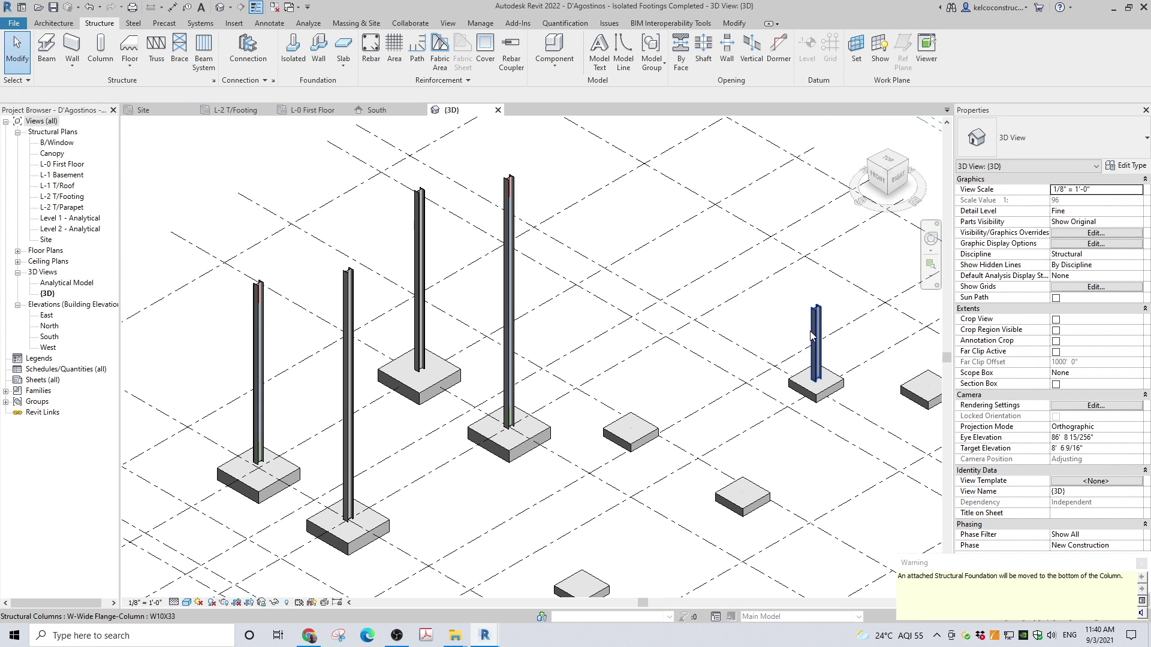
left_click(813, 335)
left_click(1127, 211)
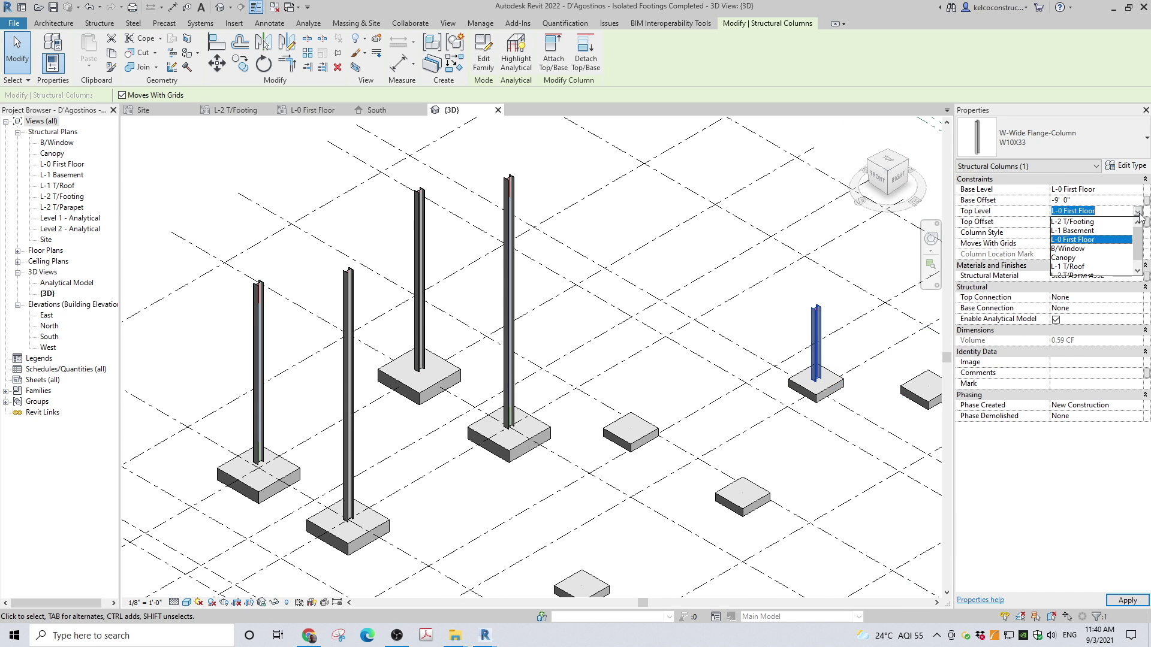
left_click(1112, 266)
left_click(1106, 221)
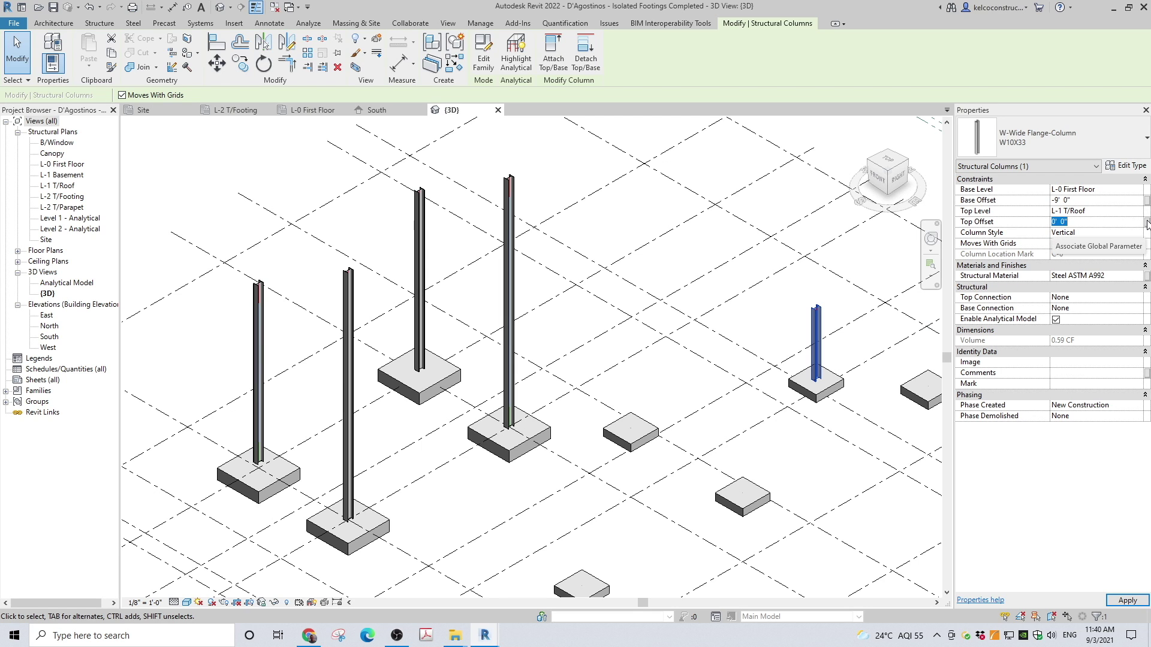
type("-4 1/16")
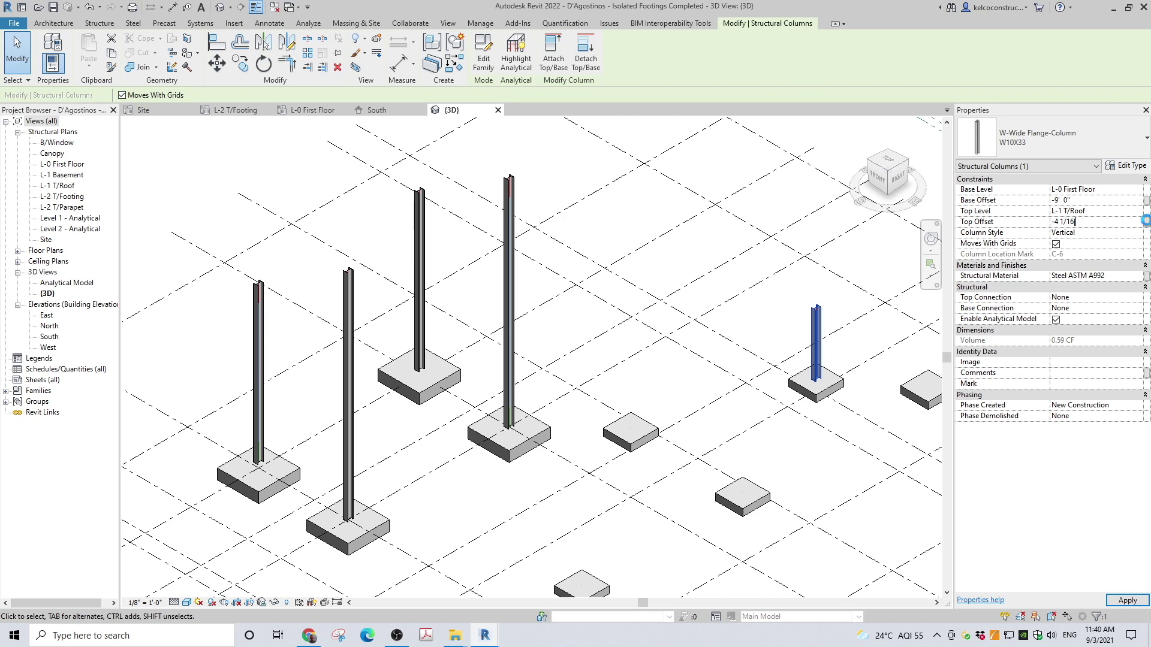
key("Return")
left_click(650, 316)
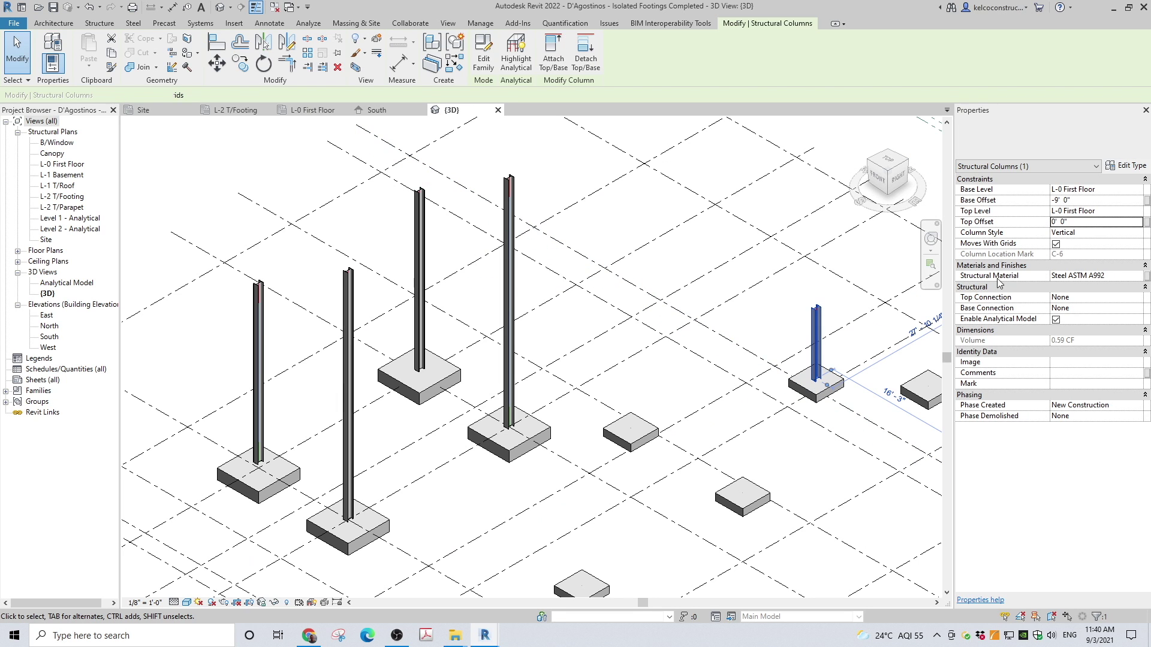
- Set the C-6 column's top offset to -4 1/16" and its base offset to -1'8.25", accepting the attached footing's move
left_click(1094, 223)
type("-4 1/16")
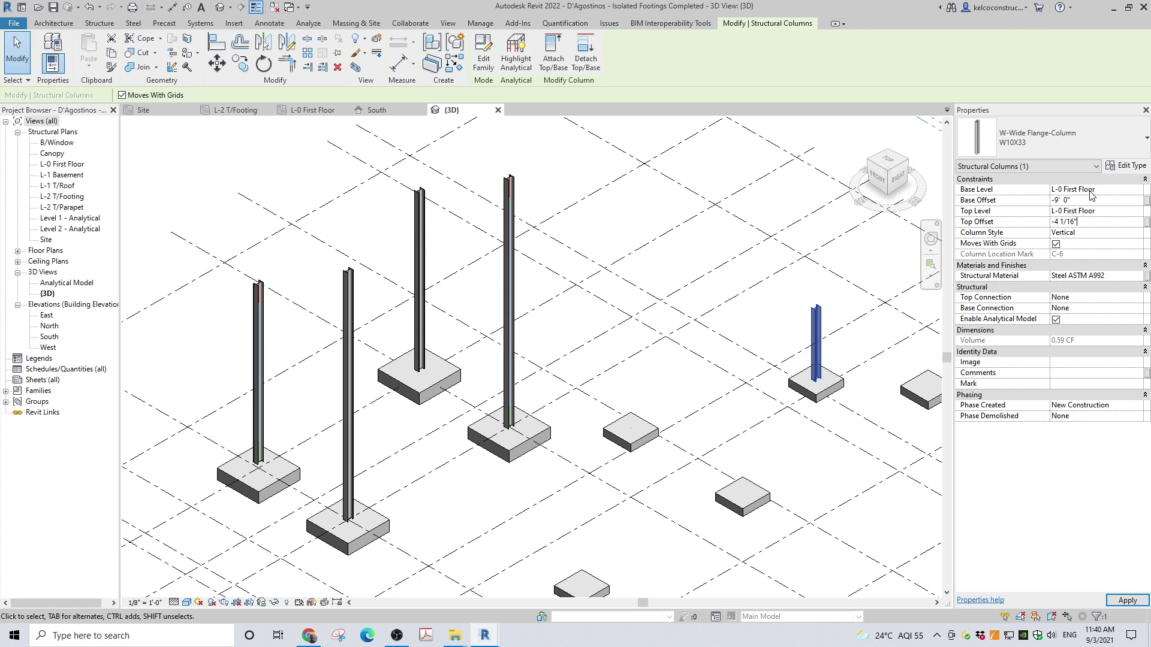
key("Return")
left_click(1094, 200)
type("-")
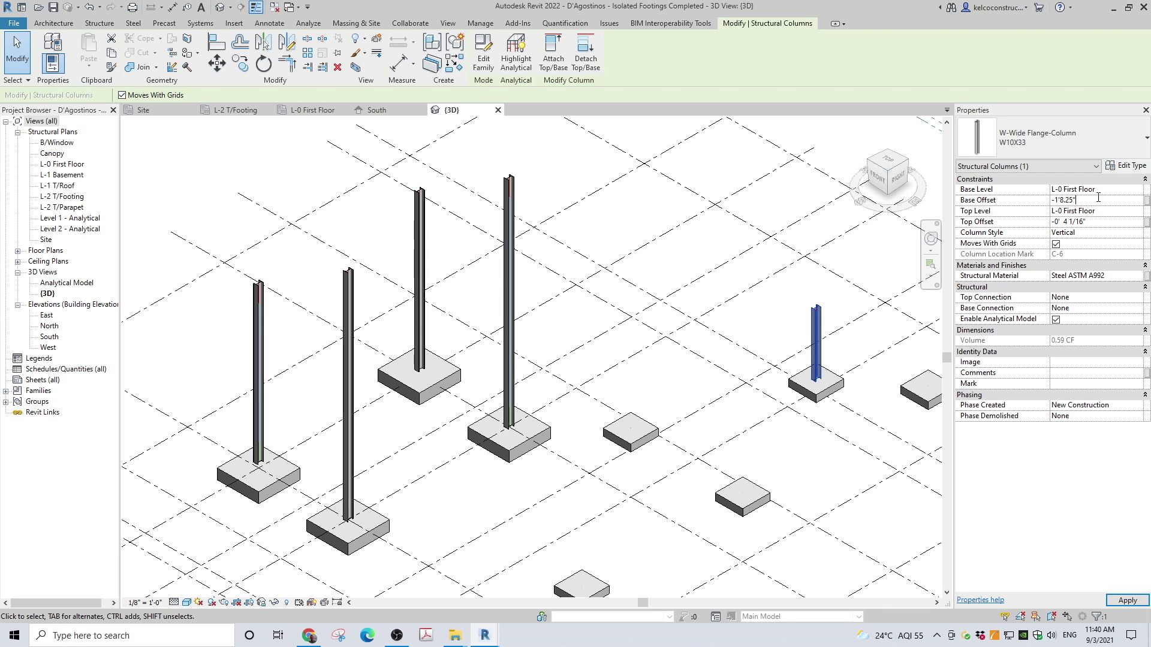
key("Return")
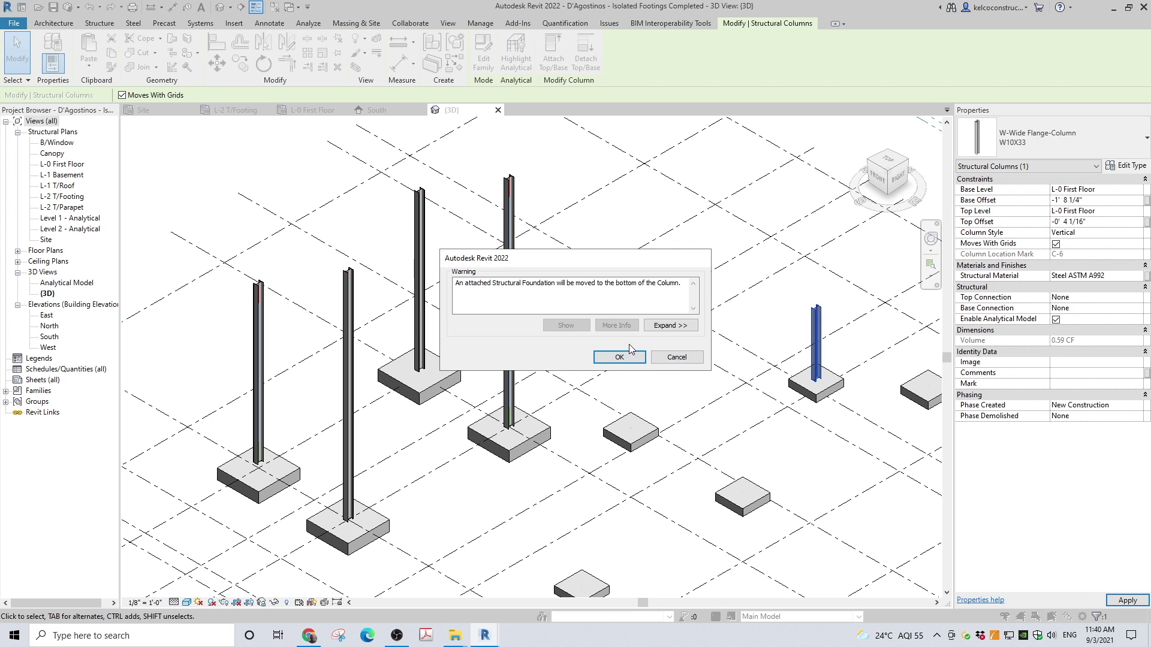
left_click(620, 358)
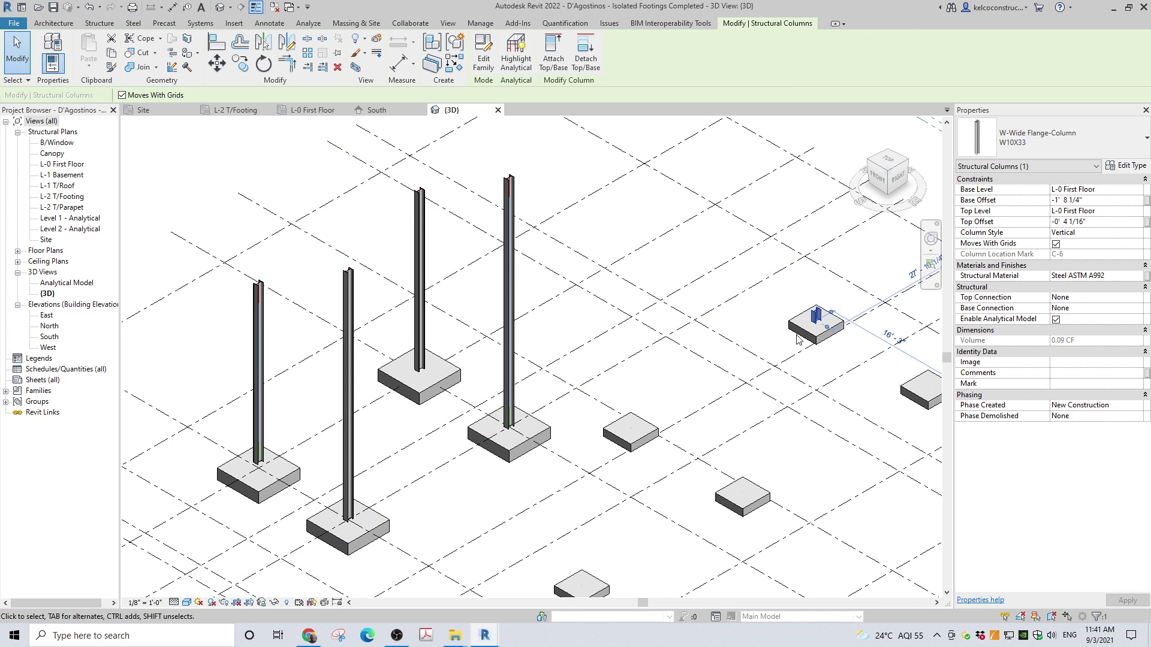
left_click(778, 304)
scroll(764, 308, "down", 2)
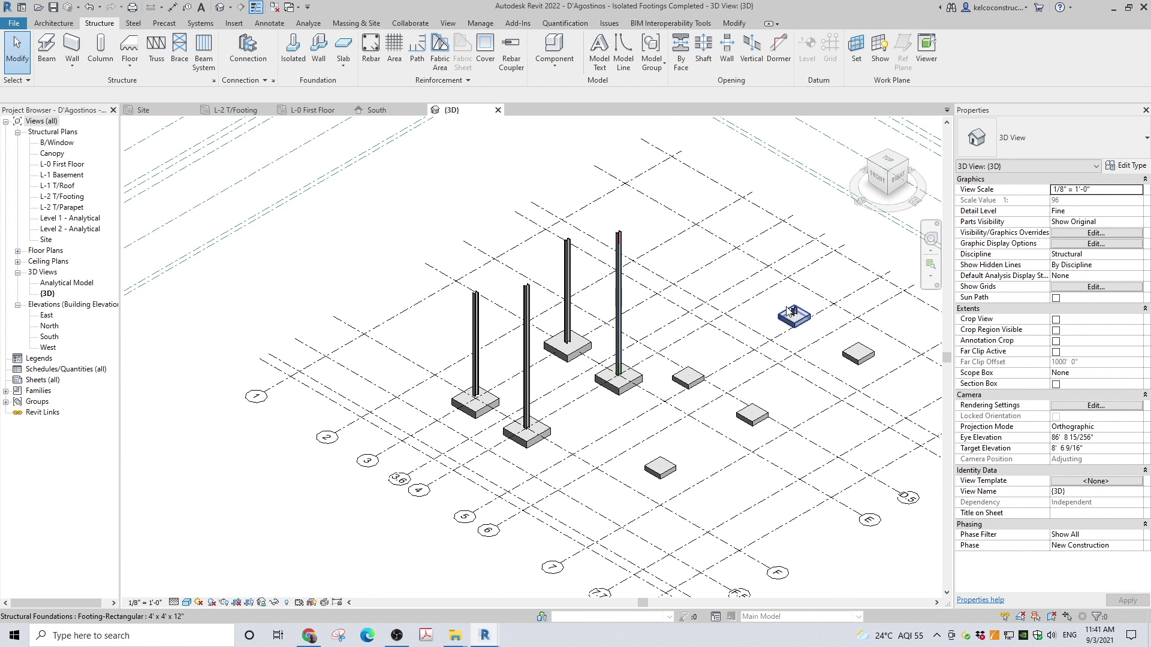
- Copy the column at C-6 along grid C to the footing on grid 7 in the L-0 First Floor plan
left_click(300, 112)
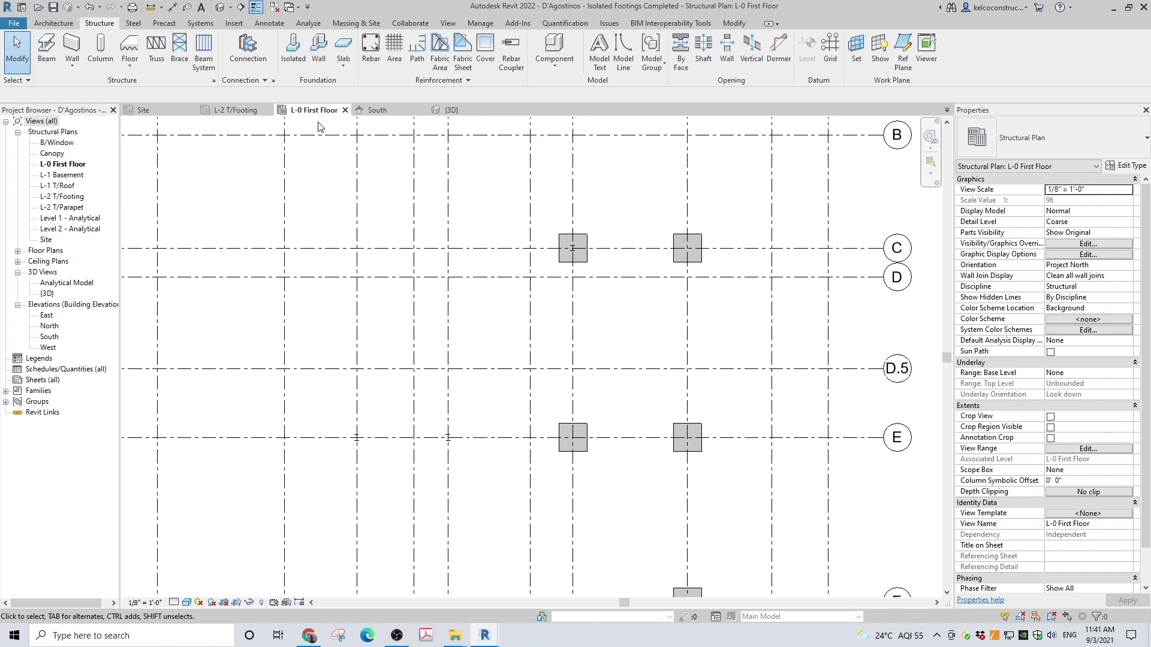
left_click(576, 249)
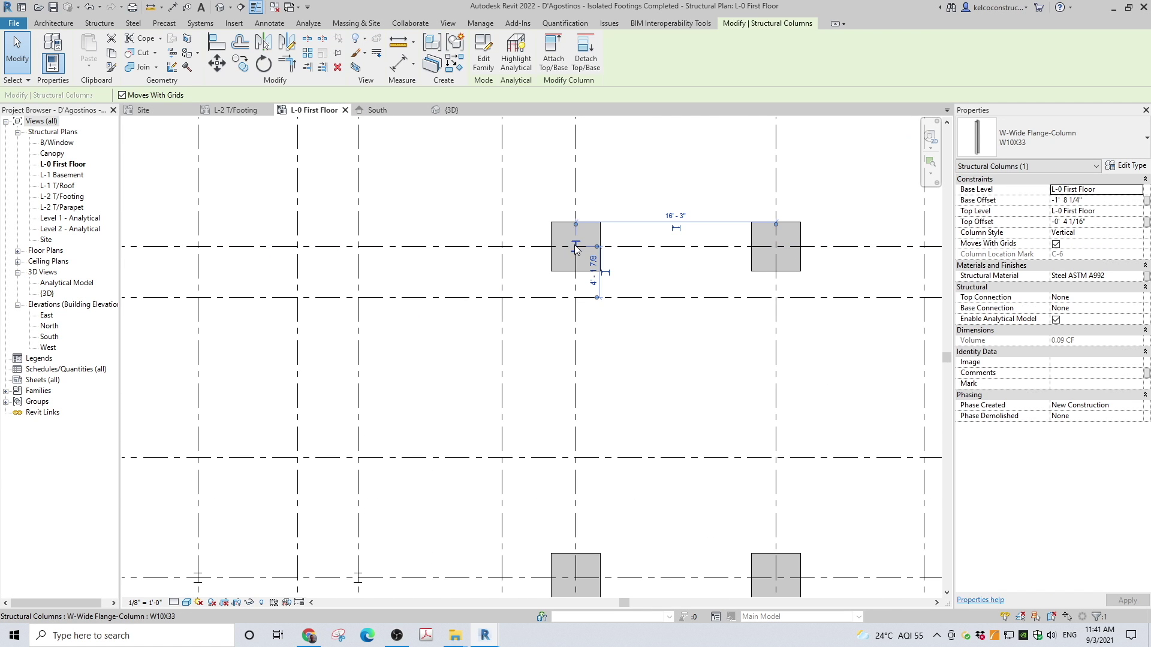
left_click(241, 63)
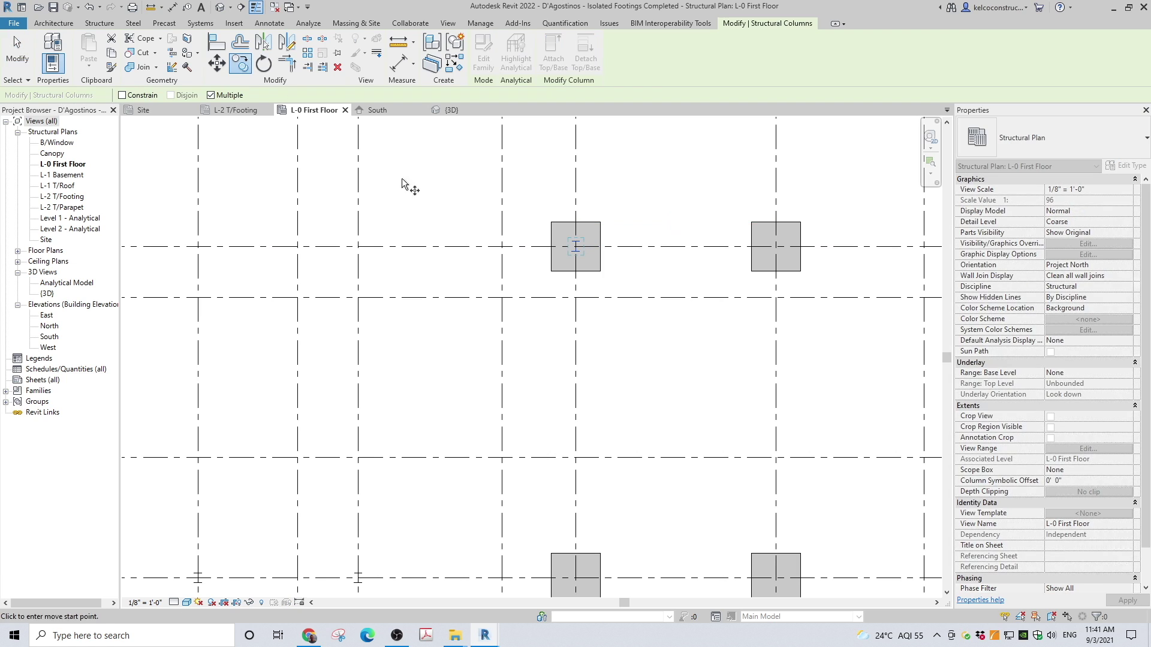
left_click(576, 298)
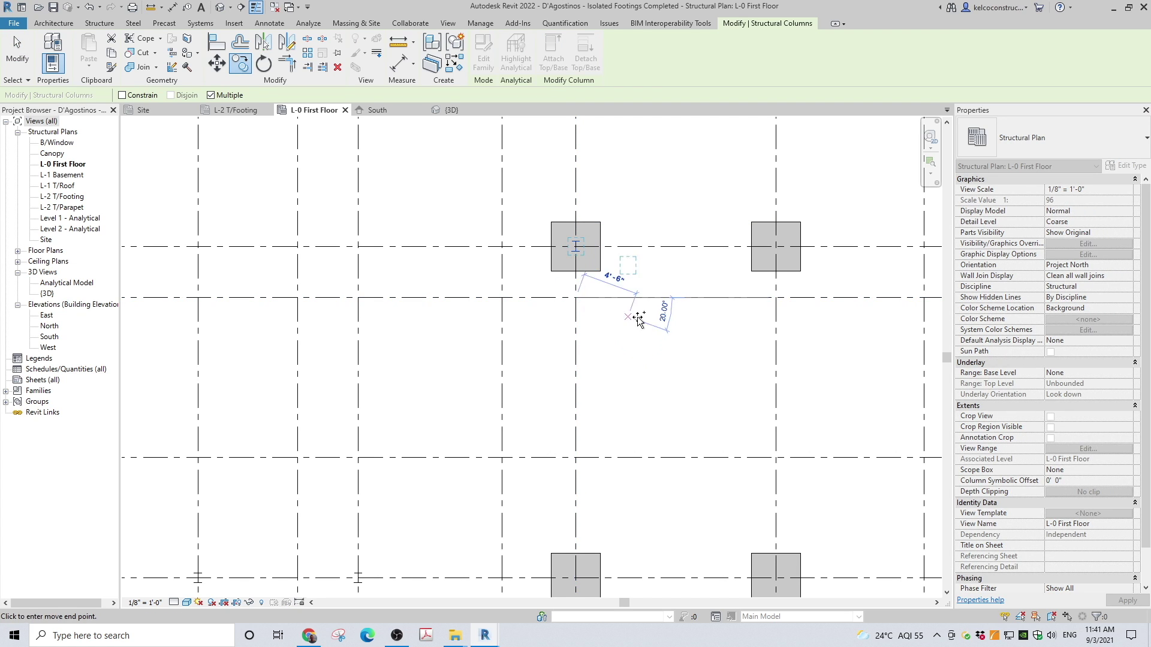
left_click(777, 298)
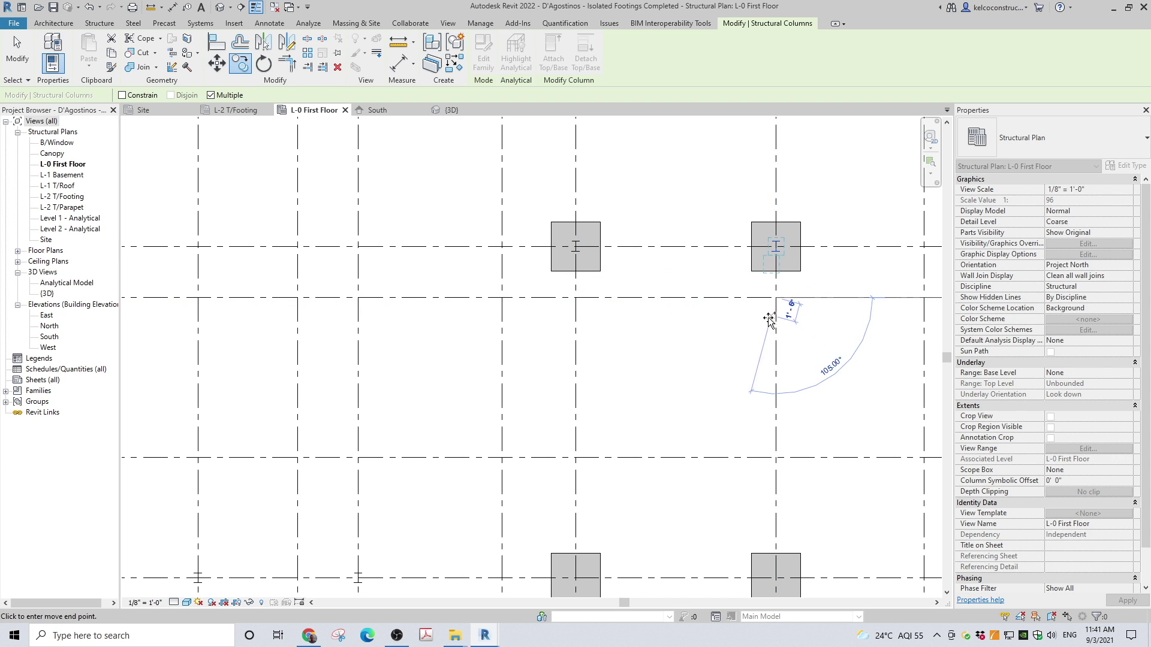
key("Escape")
key("Escape")
- Copy the C-6 and C-7 columns together to the two footings on grid E and check the copies in 3D
left_click_drag(526, 232, 829, 267)
scroll(611, 221, "down", 2)
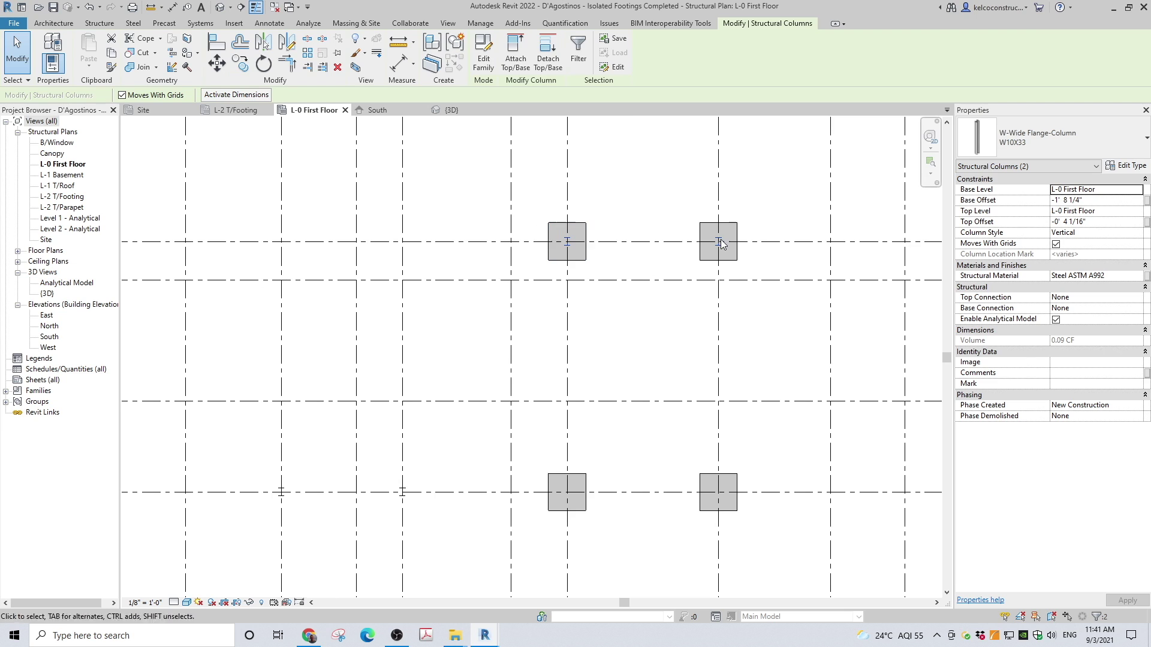
left_click(240, 64)
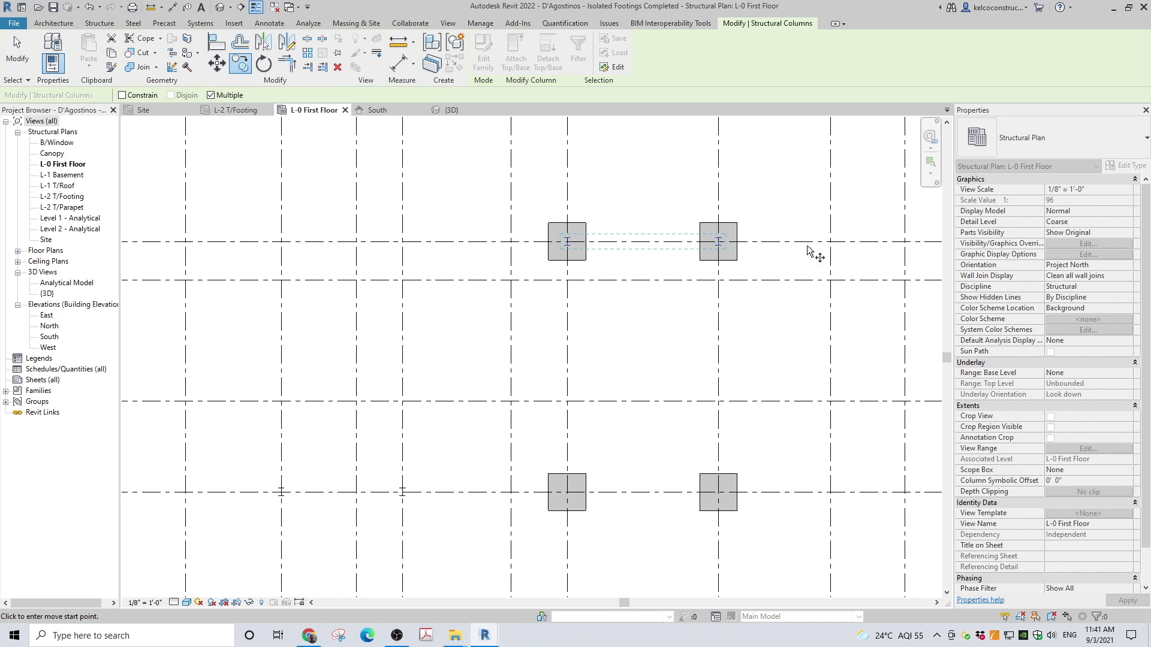
left_click(830, 241)
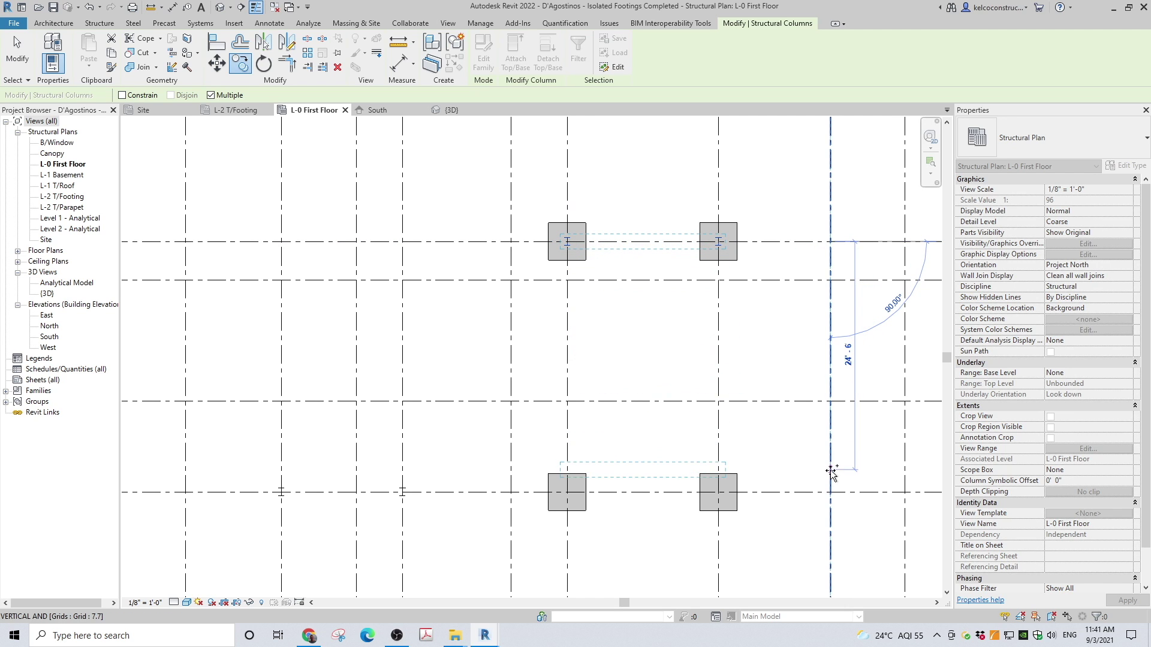
key("Escape")
key("Escape")
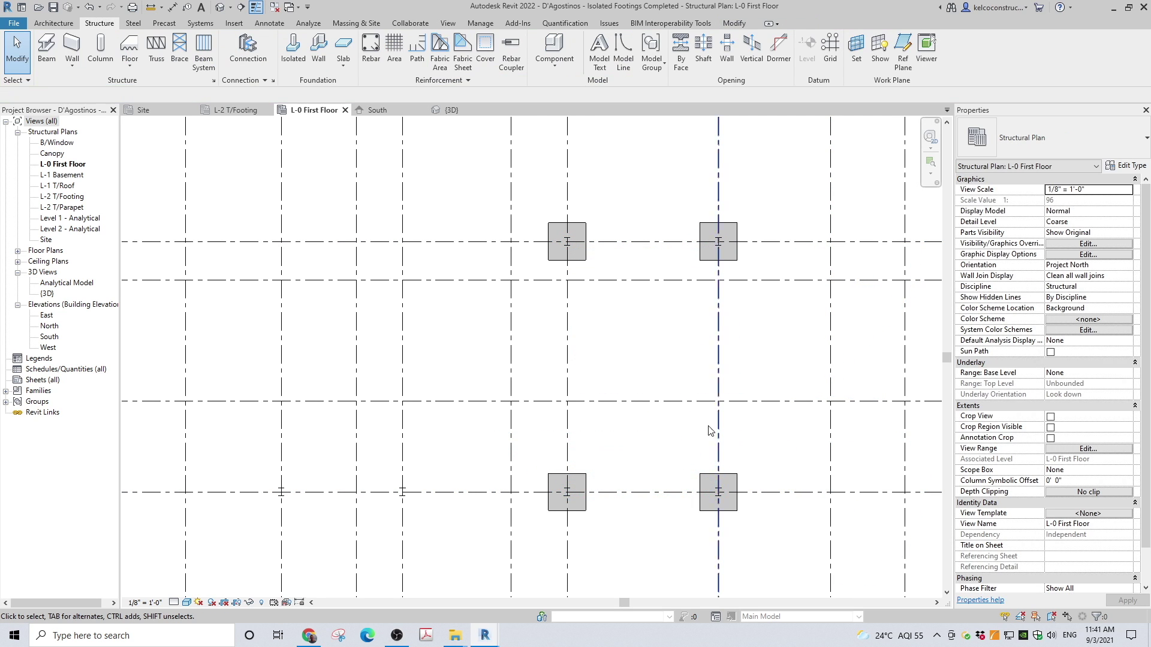
scroll(578, 359, "down", 3)
left_click(451, 110)
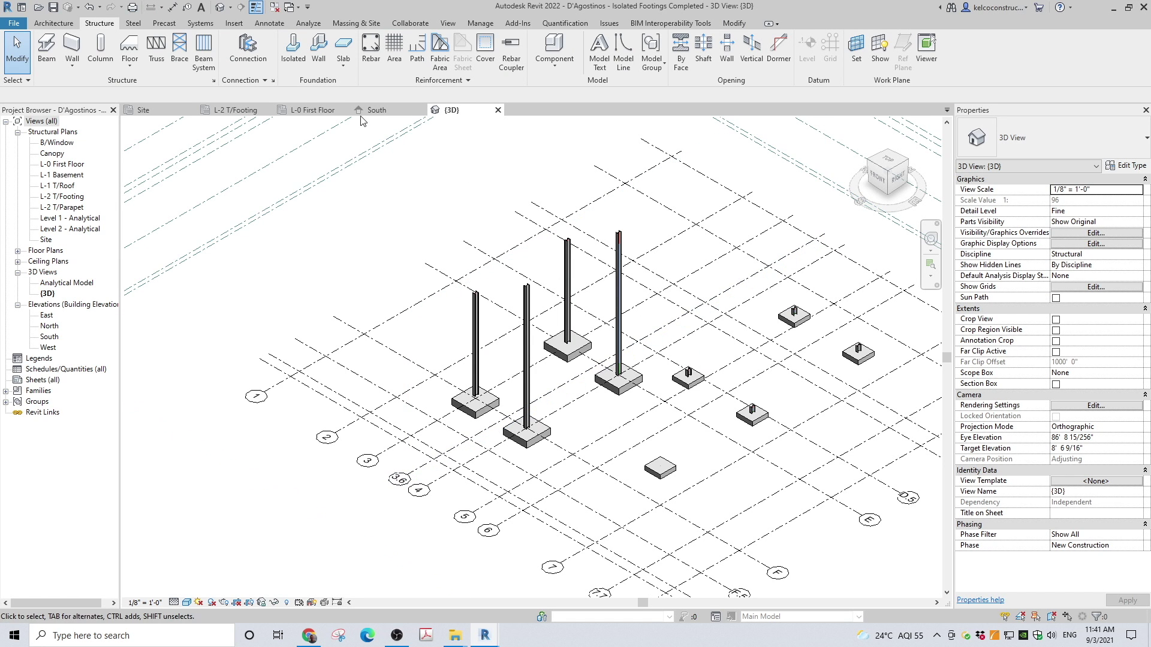
- In the L-0 First Floor plan, copy the column at E-7 along grid 7 to the footing on grid F
left_click(311, 114)
scroll(674, 336, "down", 2)
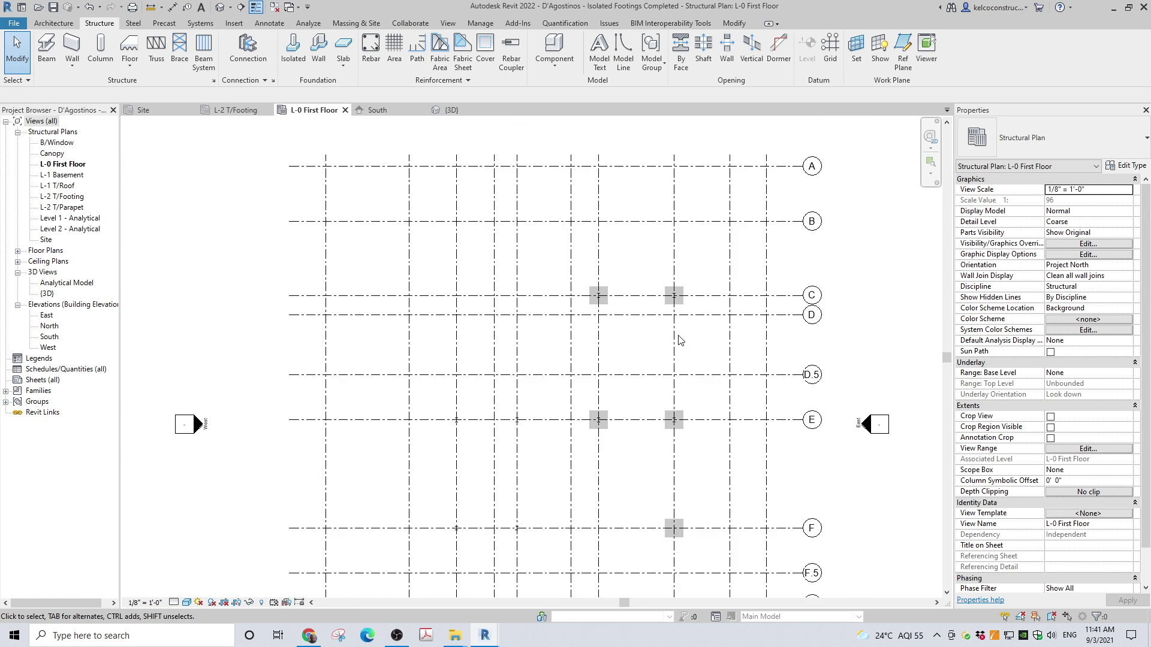
scroll(674, 419, "up", 3)
left_click_drag(644, 397, 681, 414)
left_click(244, 71)
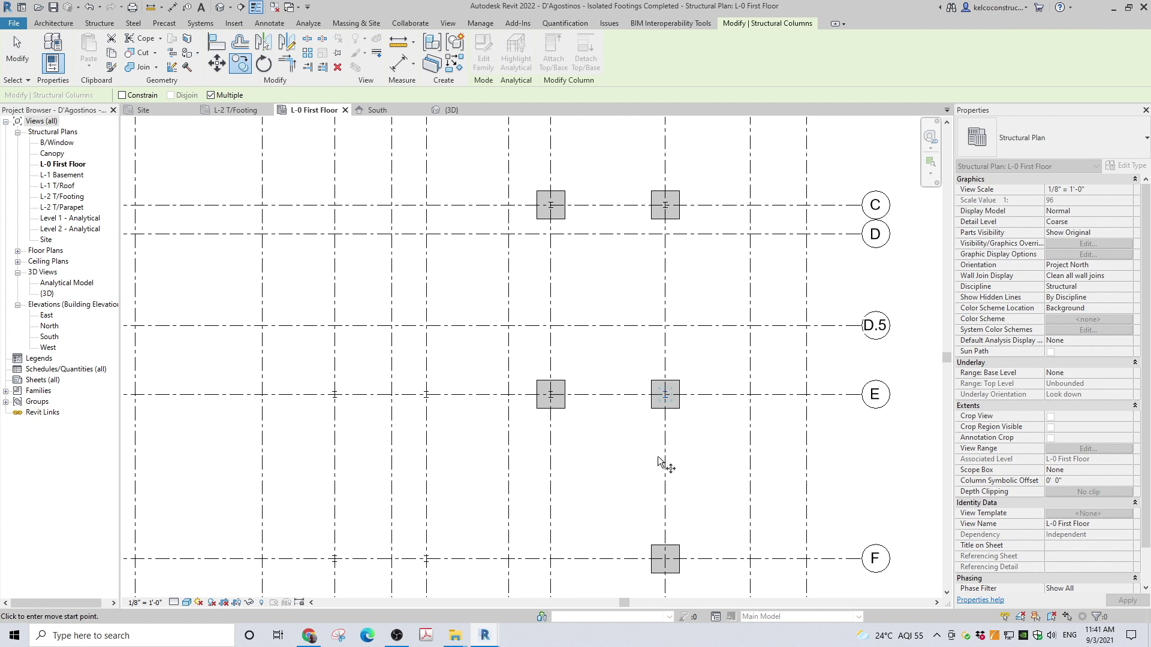
left_click(750, 394)
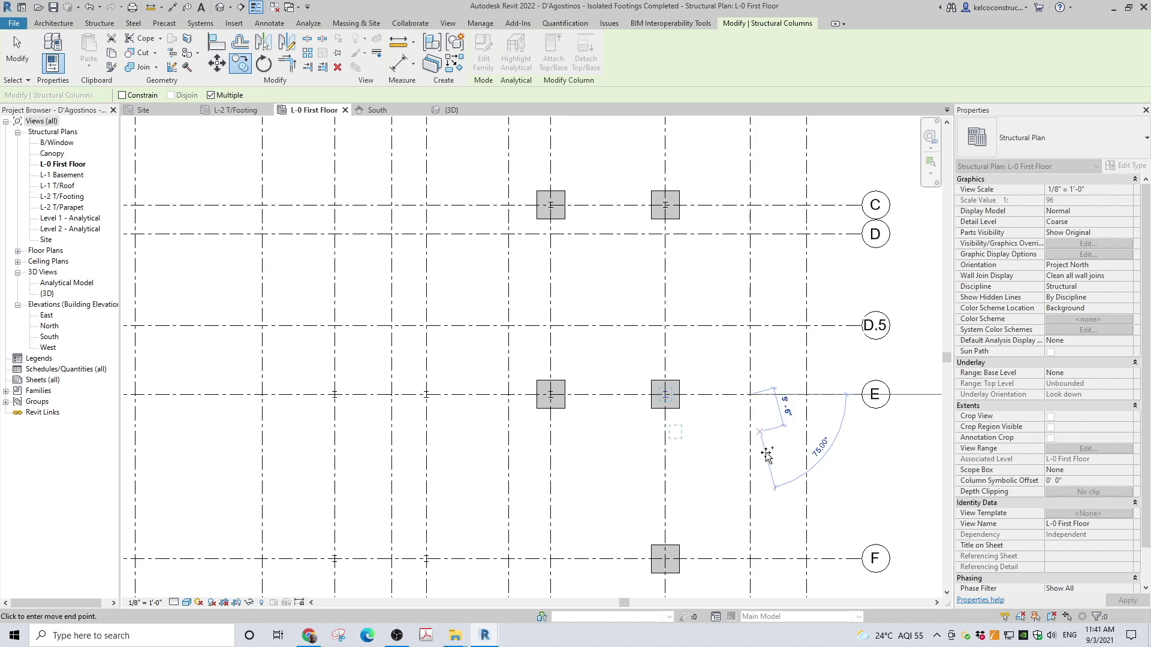
left_click(751, 559)
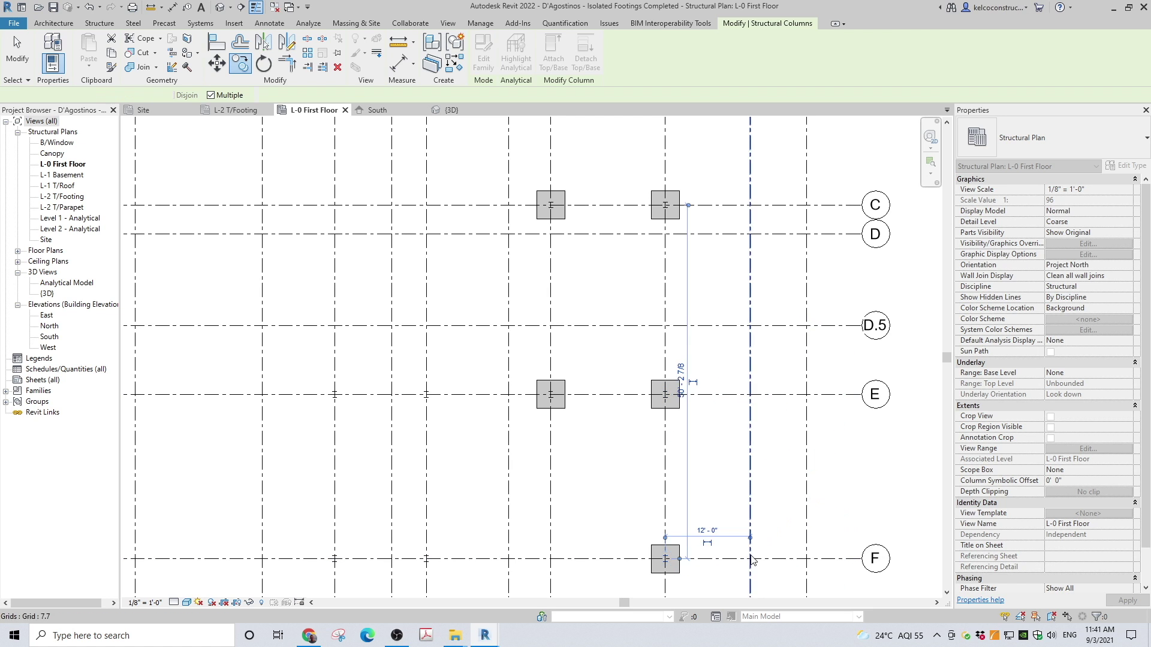
key("Escape")
key("Escape")
- In the 3D view, set the top level of the short column at E-6 to L-1 T/Roof
left_click(461, 114)
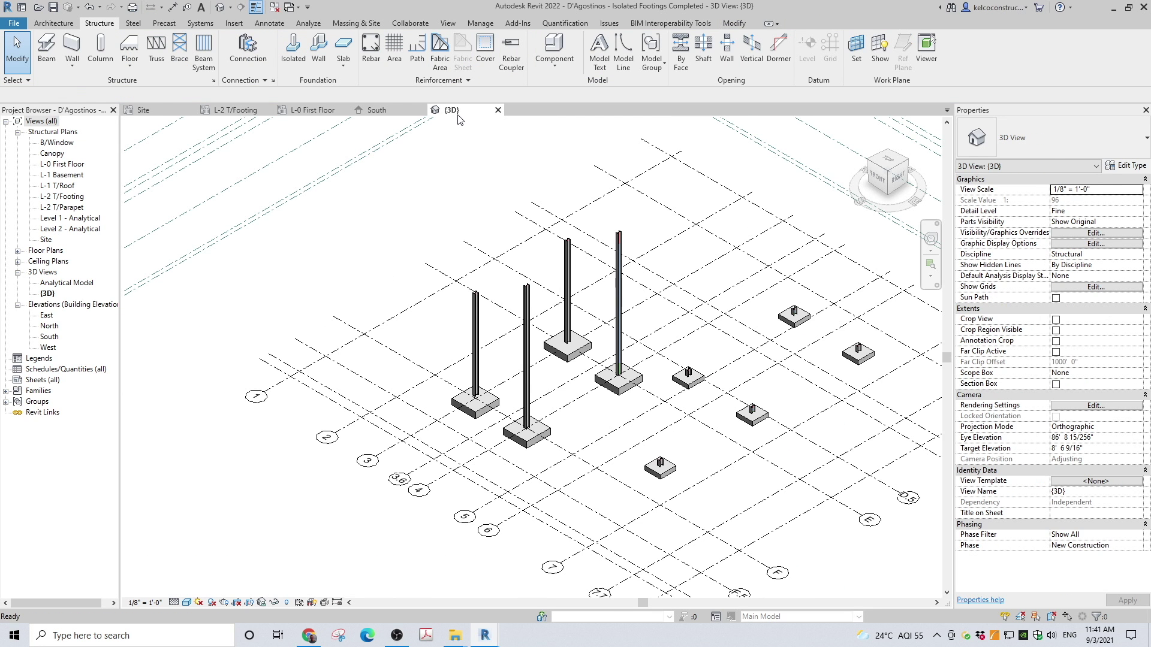
scroll(559, 315, "down", 1)
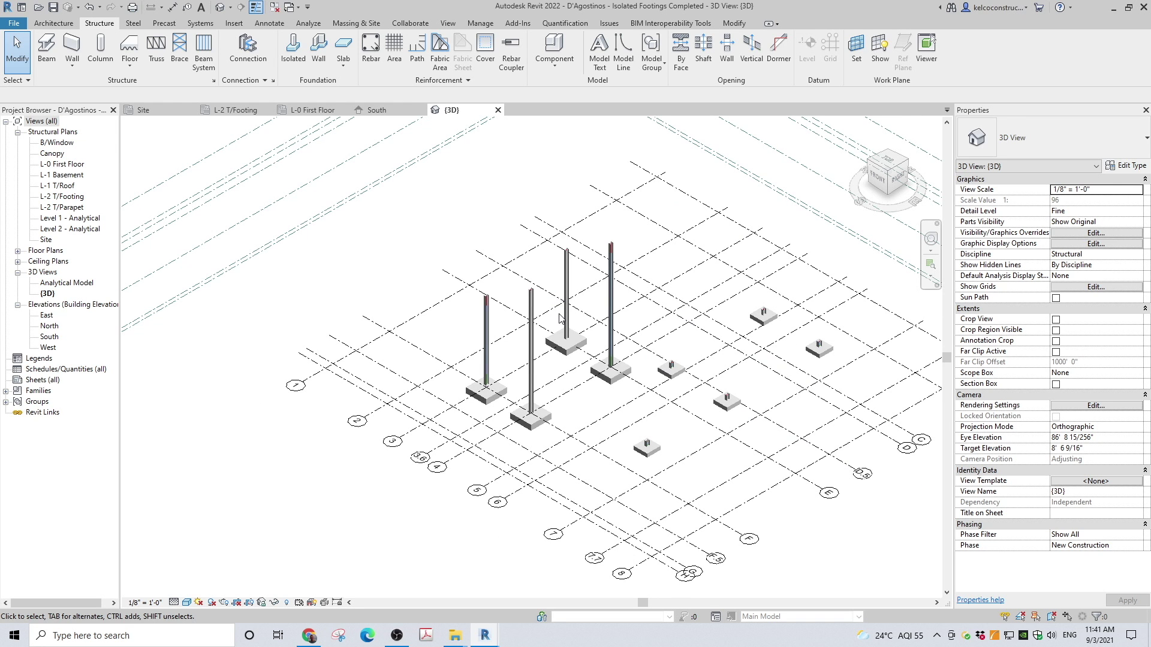
scroll(671, 368, "up", 2)
scroll(671, 370, "up", 2)
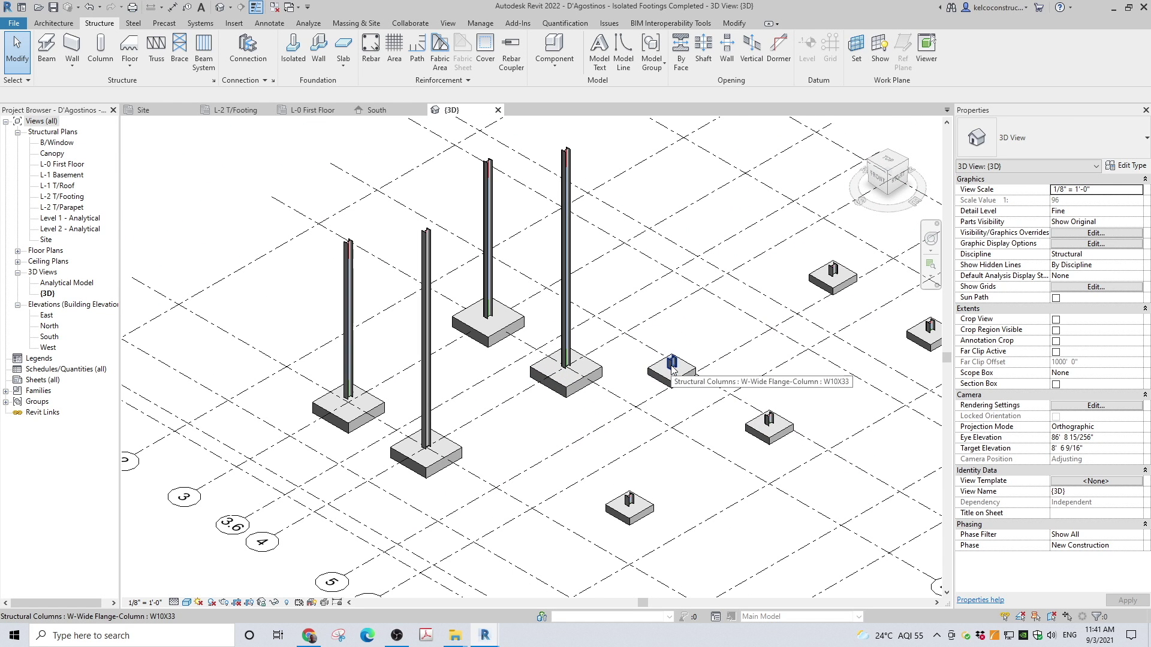
left_click(672, 367)
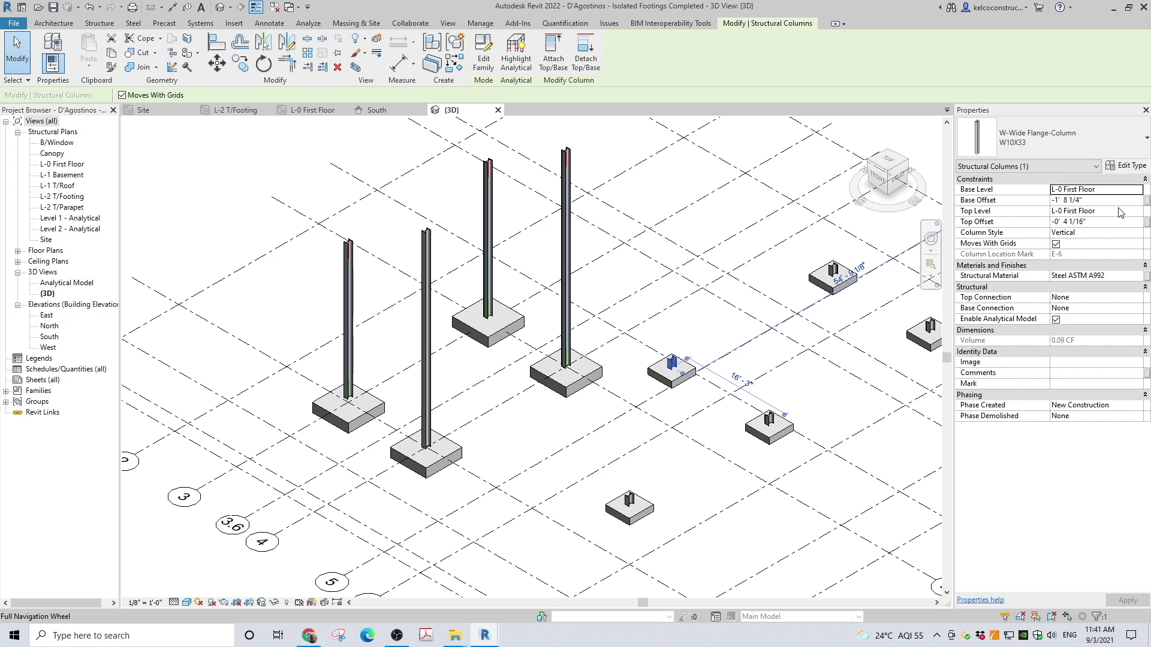
left_click(1138, 212)
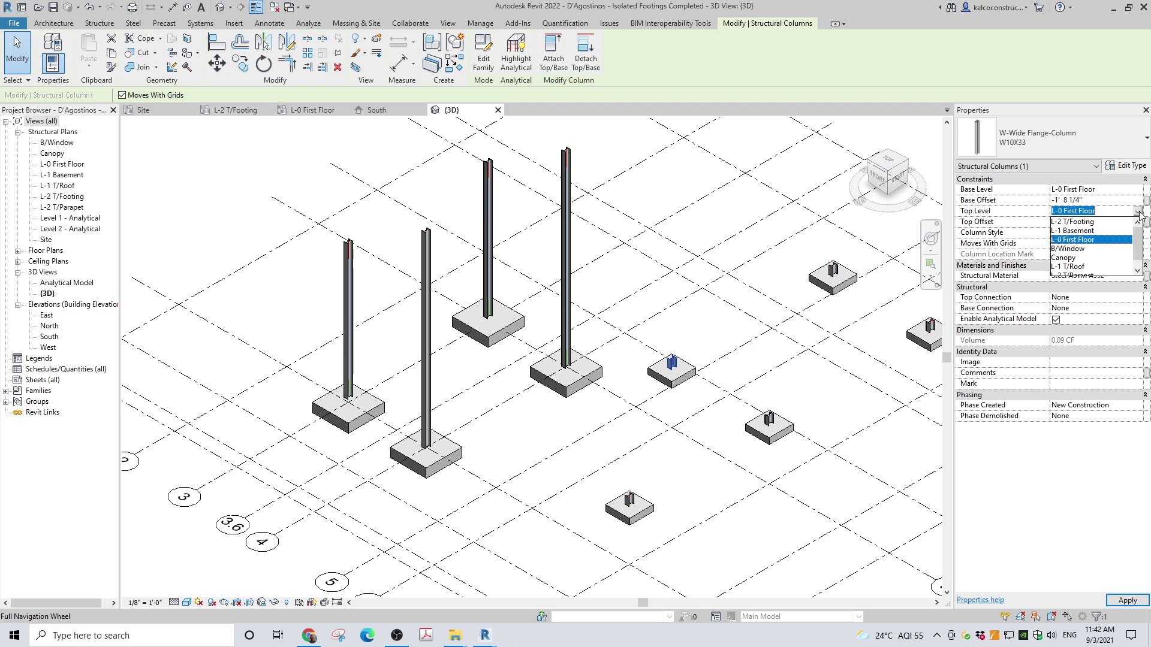
left_click(1123, 267)
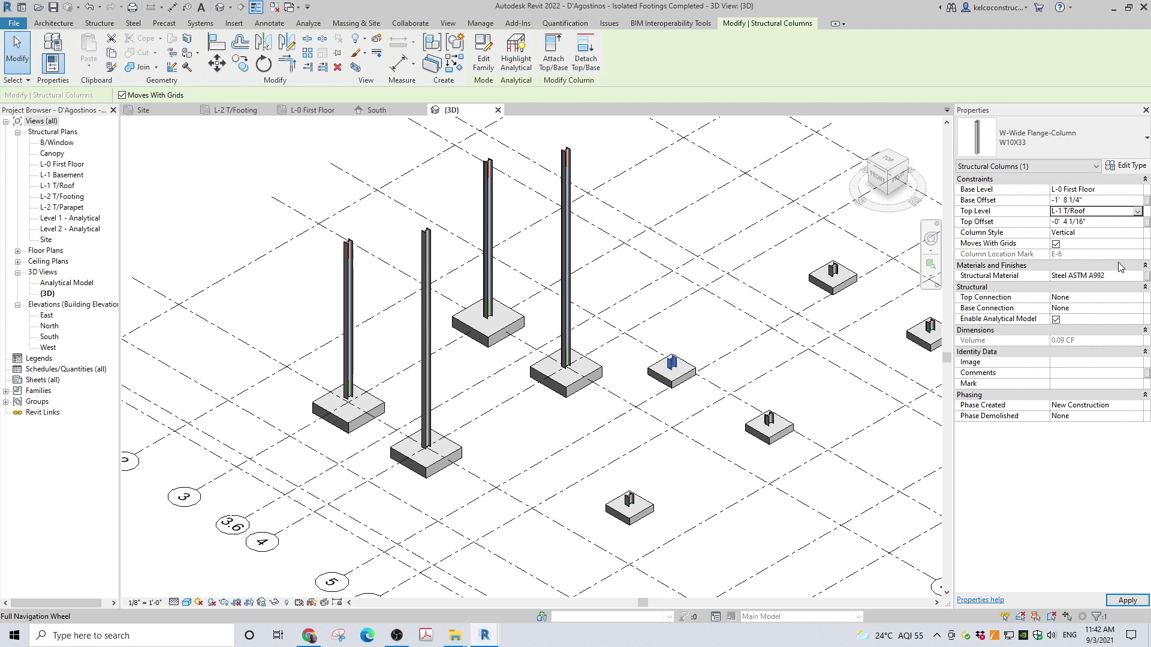
- Select the four remaining short columns together and set their top level to L-1 T/Roof
left_click(833, 269)
left_click(767, 420, "ctrl")
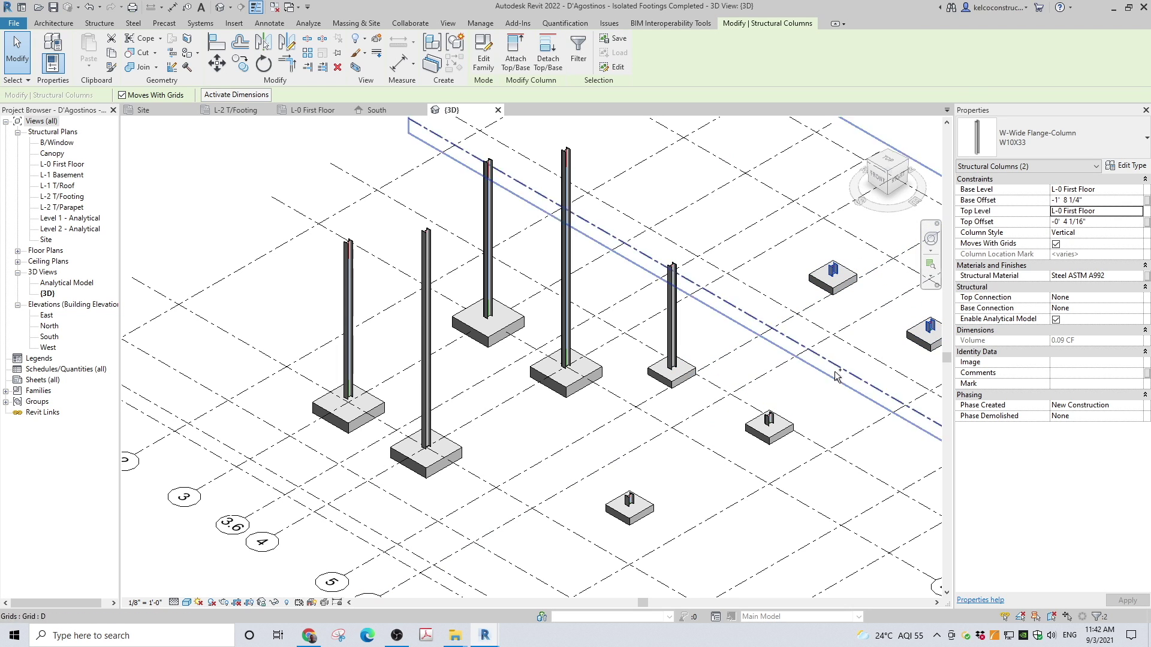
left_click(629, 498, "ctrl")
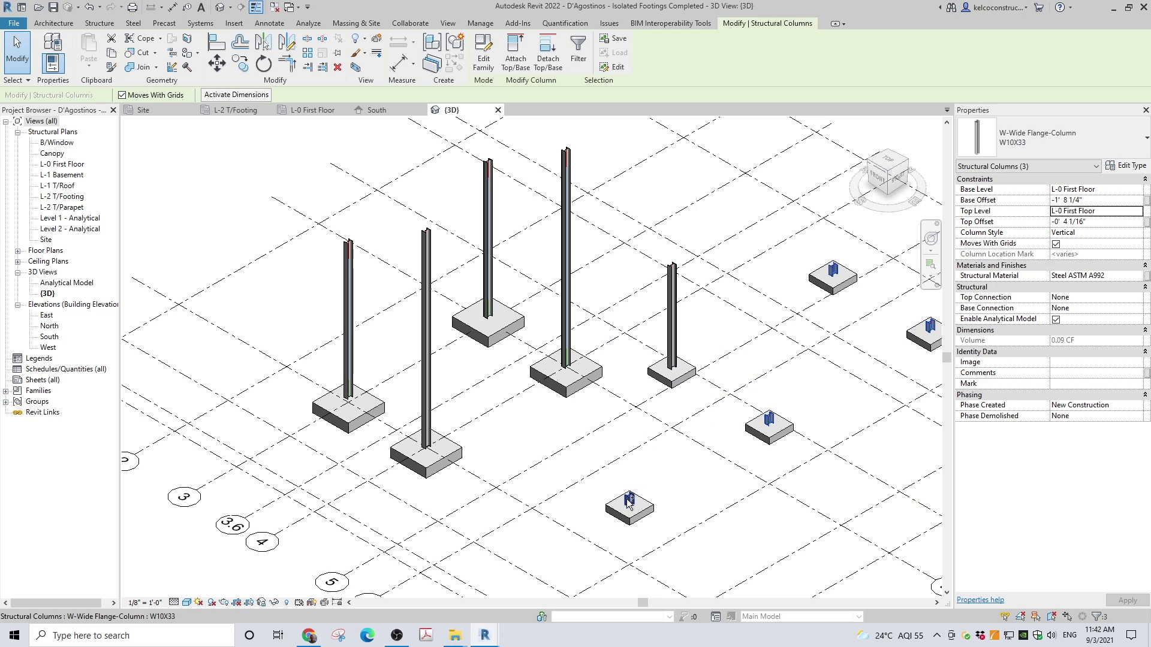
left_click(930, 326, "ctrl")
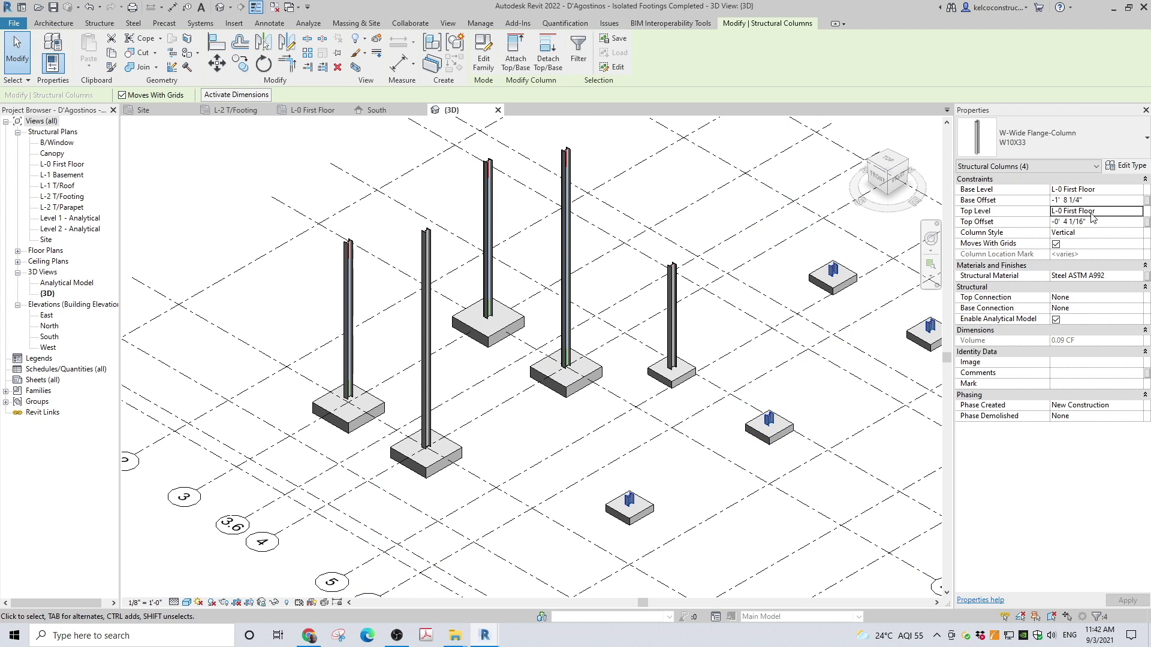
left_click(1139, 211)
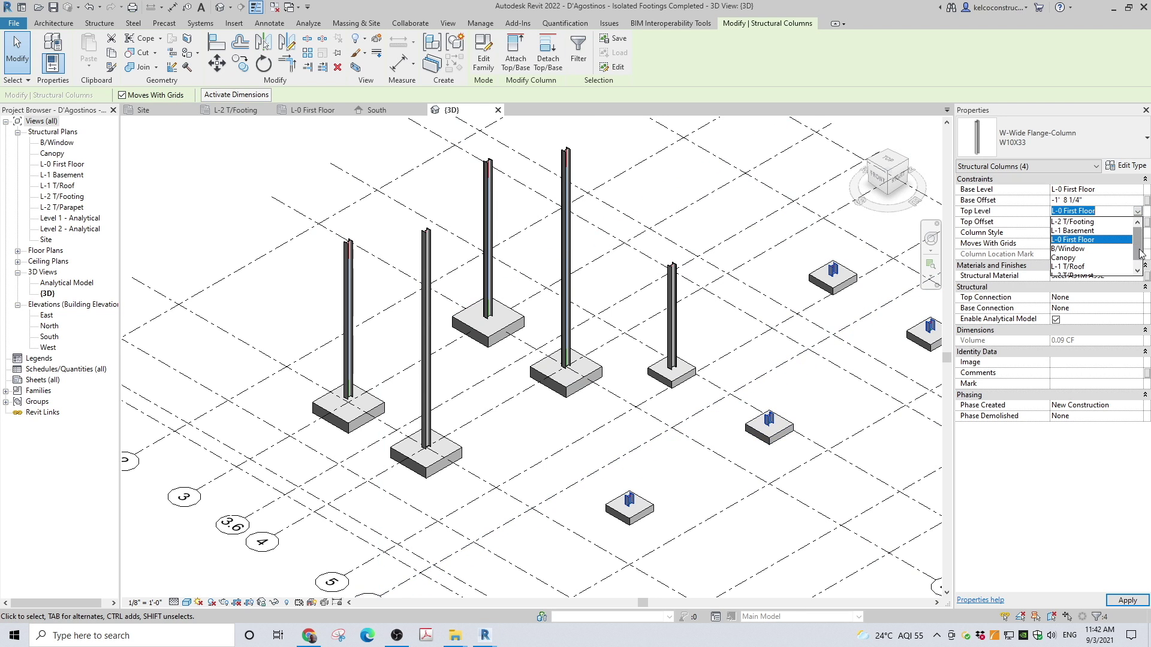
left_click(1138, 270)
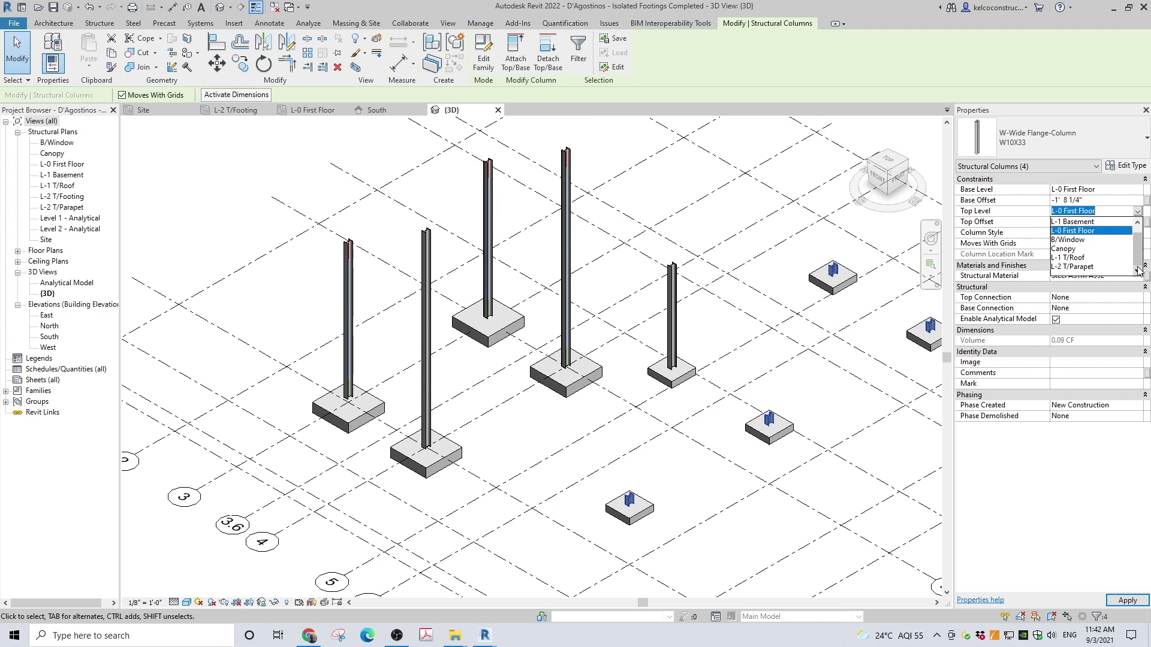
left_click(1085, 258)
left_click(1127, 601)
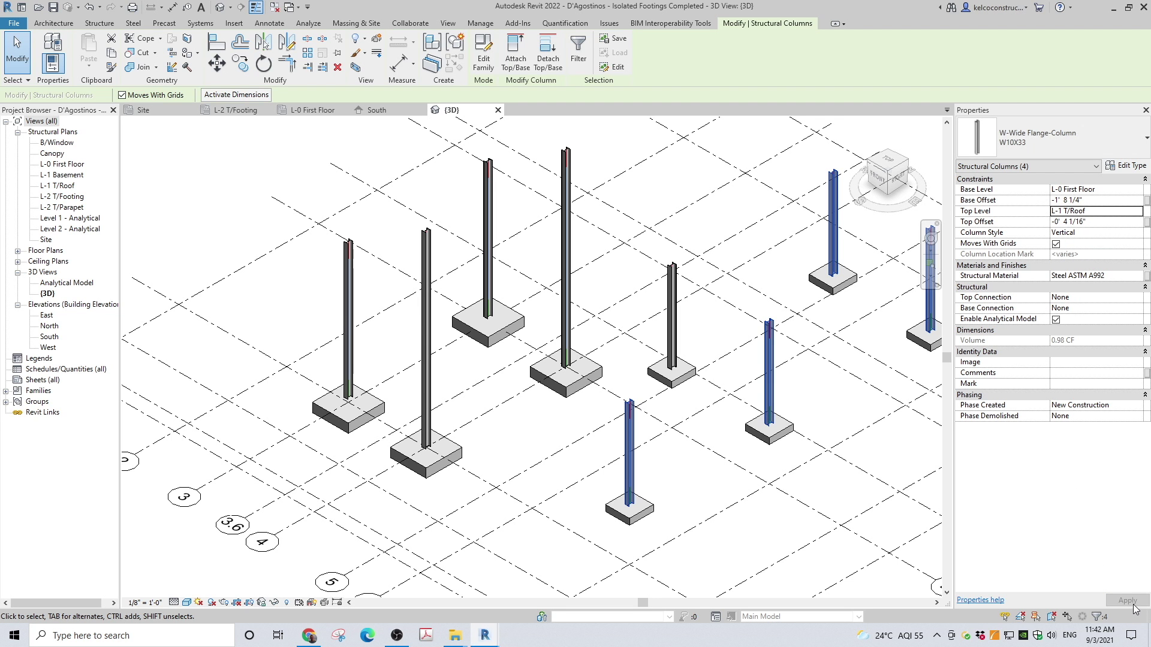